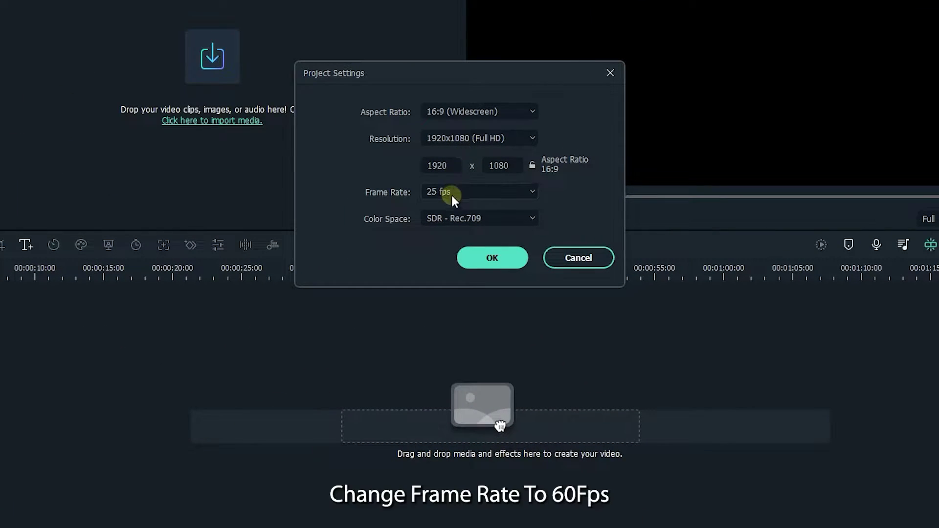
Set the project frame rate to 60 fps and confirm the project settings
{"action": "left_click", "coordinate": [450, 193]}
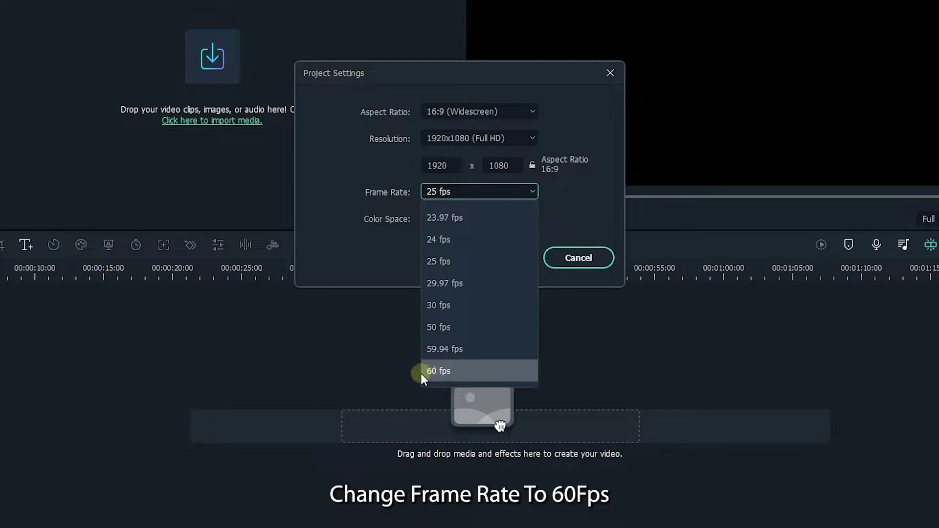
{"action": "left_click", "coordinate": [453, 374]}
{"action": "left_click", "coordinate": [474, 263]}
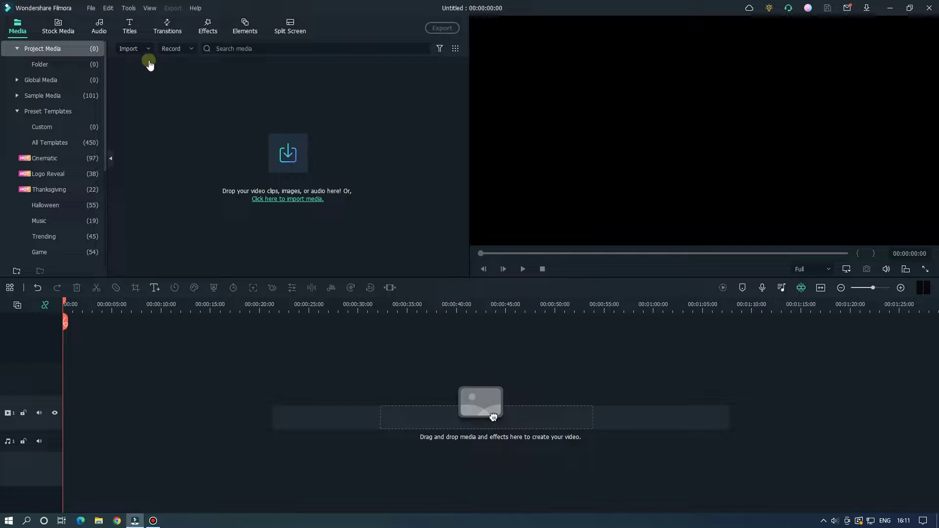
Place the Default Title on video track 1 and zoom the timeline onto it
{"action": "left_click", "coordinate": [129, 25]}
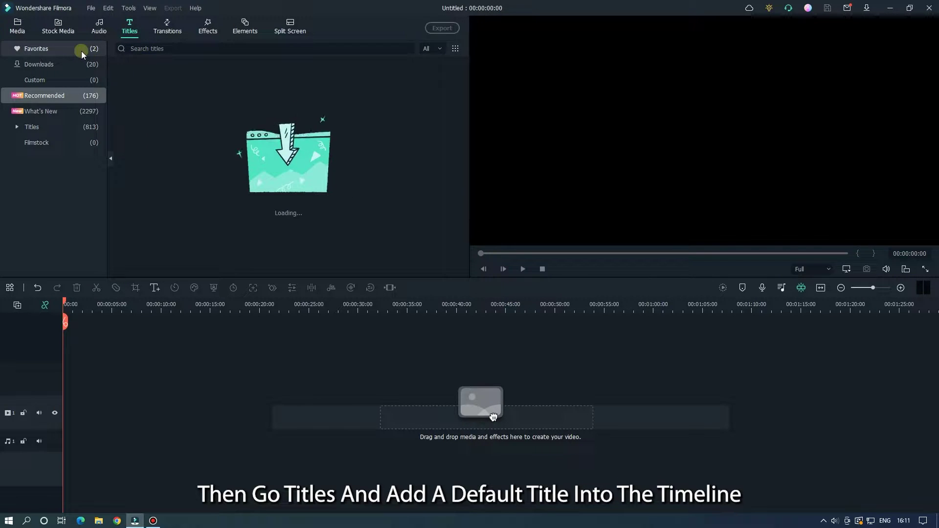
{"action": "left_click_drag", "start_coordinate": [151, 84], "coordinate": [73, 409]}
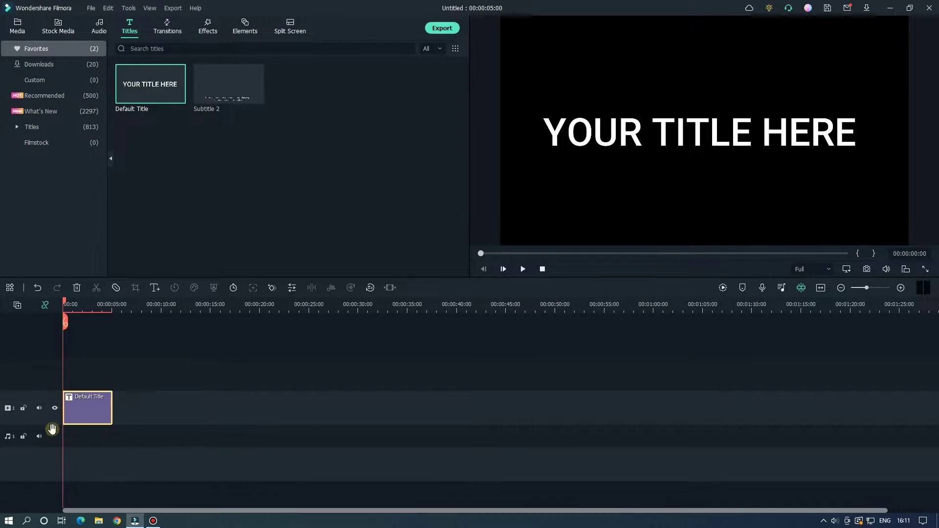
{"action": "left_click_drag", "start_coordinate": [163, 321], "coordinate": [434, 311]}
Change the title text to 'Mr Mahmud' in the Impact font, then return to Media
{"action": "double_click", "coordinate": [277, 417]}
{"action": "left_click", "coordinate": [568, 27]}
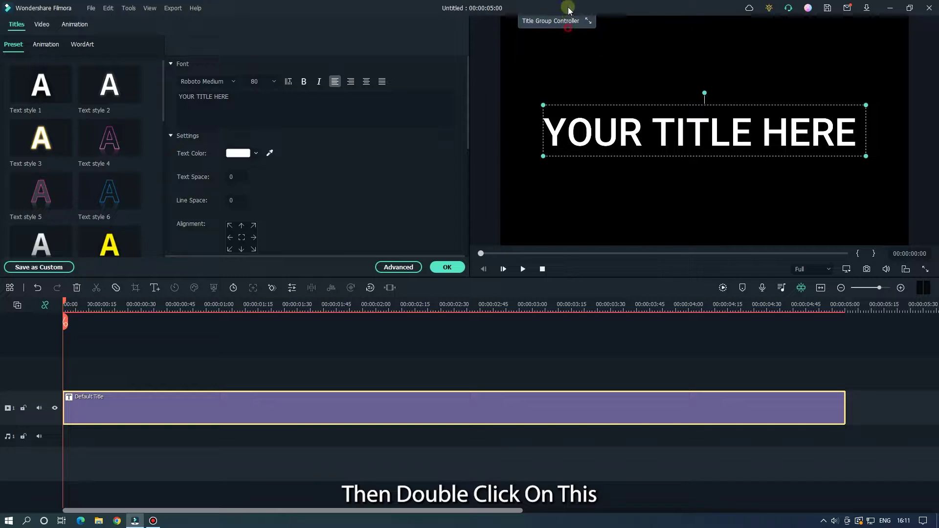
{"action": "triple_click", "coordinate": [203, 96]}
{"action": "type", "text": "Mr Mahmud"}
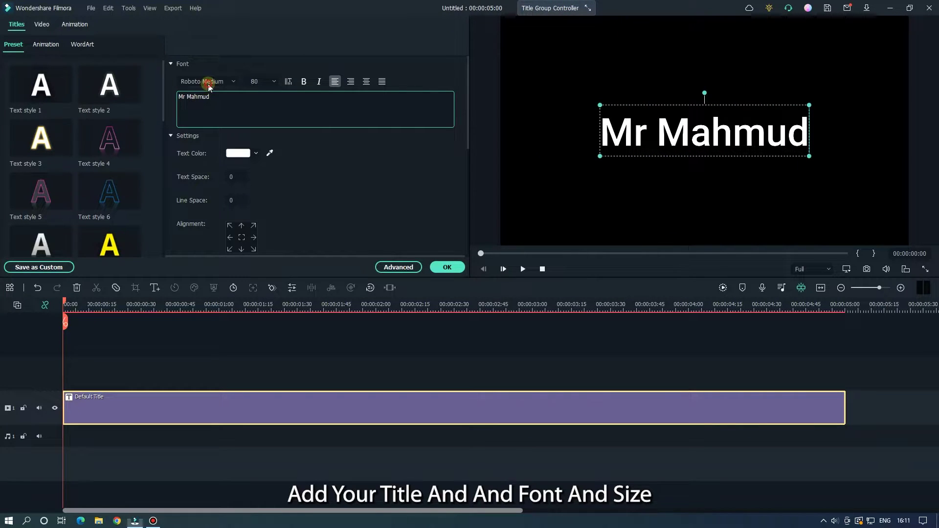
{"action": "left_click", "coordinate": [209, 86]}
{"action": "type", "text": "imp"}
{"action": "left_click", "coordinate": [215, 110]}
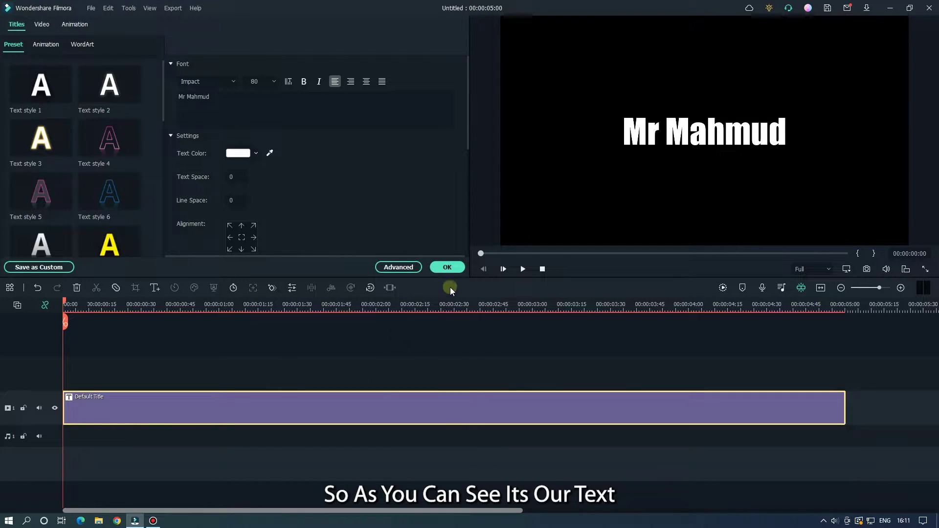
{"action": "left_click", "coordinate": [448, 268]}
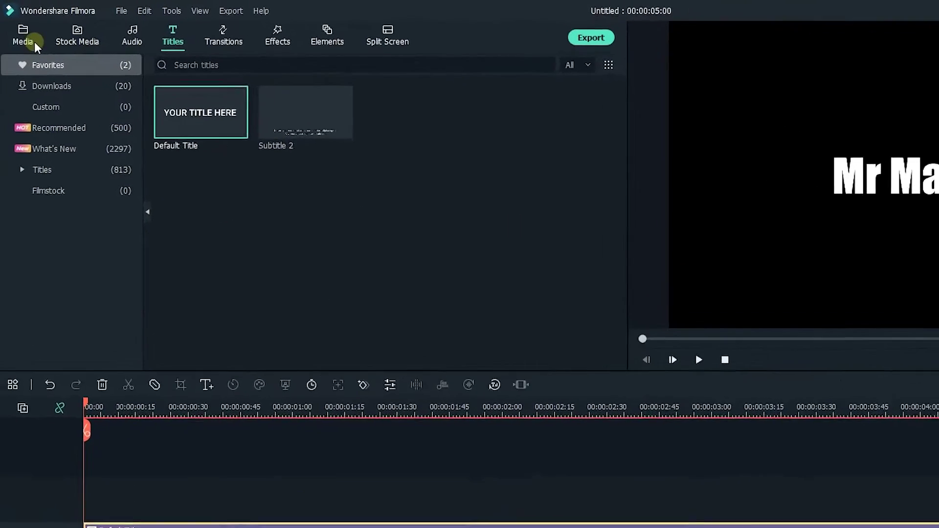
{"action": "left_click", "coordinate": [22, 30]}
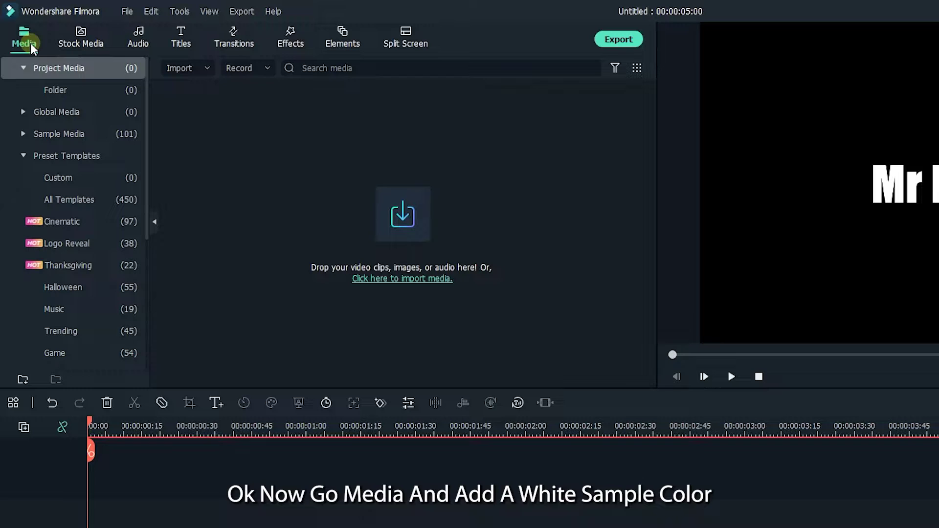
Put the White sample colour clip on track 2 above the title
{"action": "left_click", "coordinate": [68, 133]}
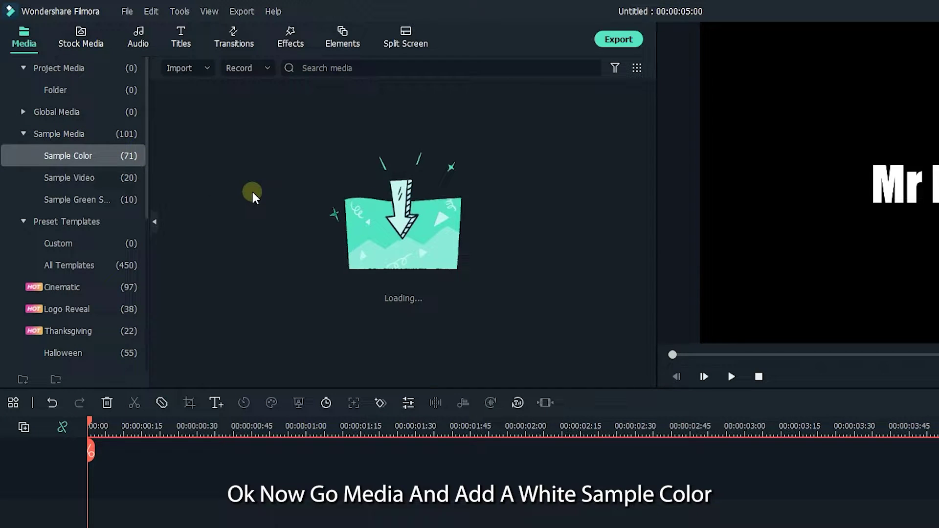
{"action": "scroll", "coordinate": [270, 207], "scroll_direction": "down", "scroll_amount": 5}
{"action": "left_click_drag", "start_coordinate": [243, 319], "coordinate": [88, 504]}
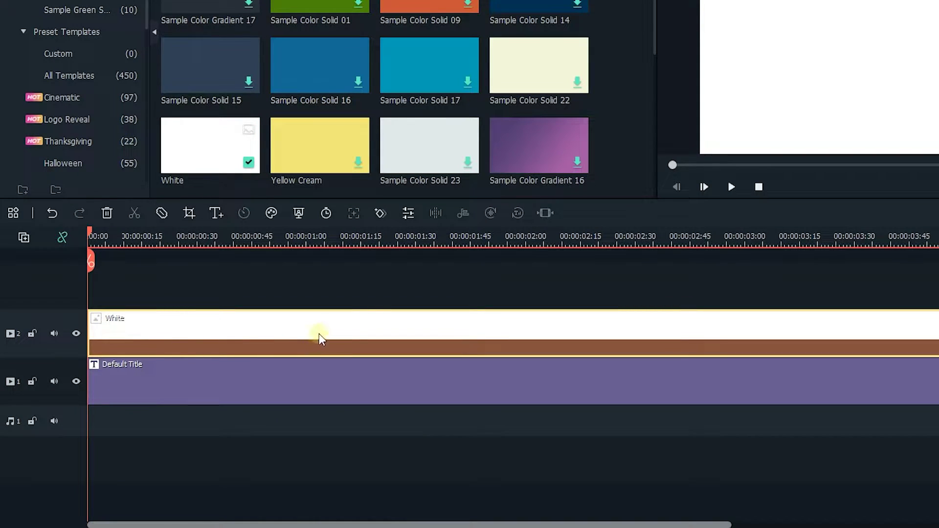
Give the White clip a rectangle mask shrunk into a thin centred bar
{"action": "double_click", "coordinate": [361, 326]}
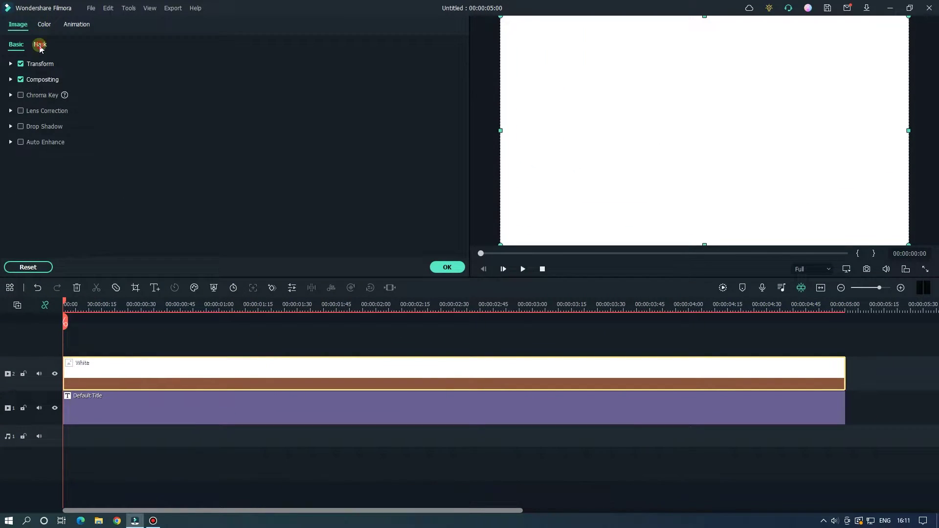
{"action": "left_click", "coordinate": [40, 45]}
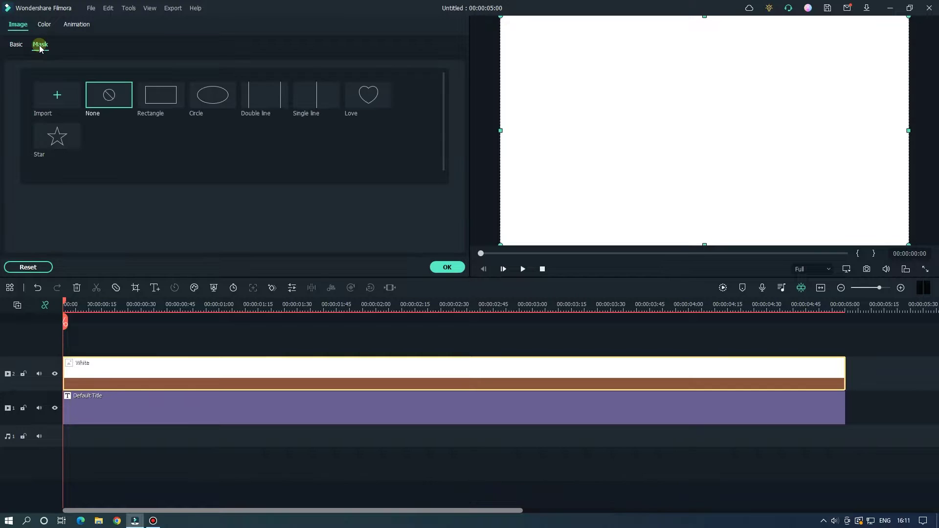
{"action": "left_click", "coordinate": [151, 101]}
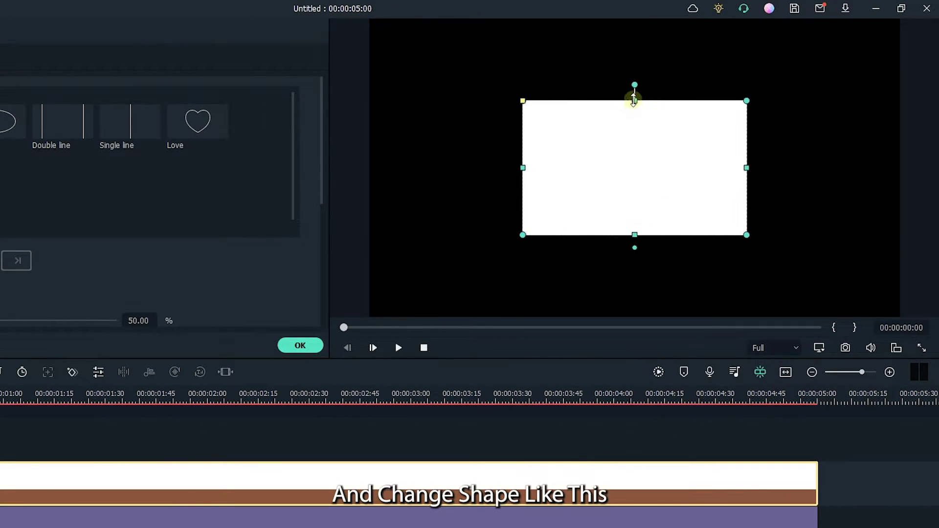
{"action": "left_click_drag", "start_coordinate": [634, 100], "coordinate": [635, 136]}
{"action": "left_click_drag", "start_coordinate": [742, 166], "coordinate": [647, 162]}
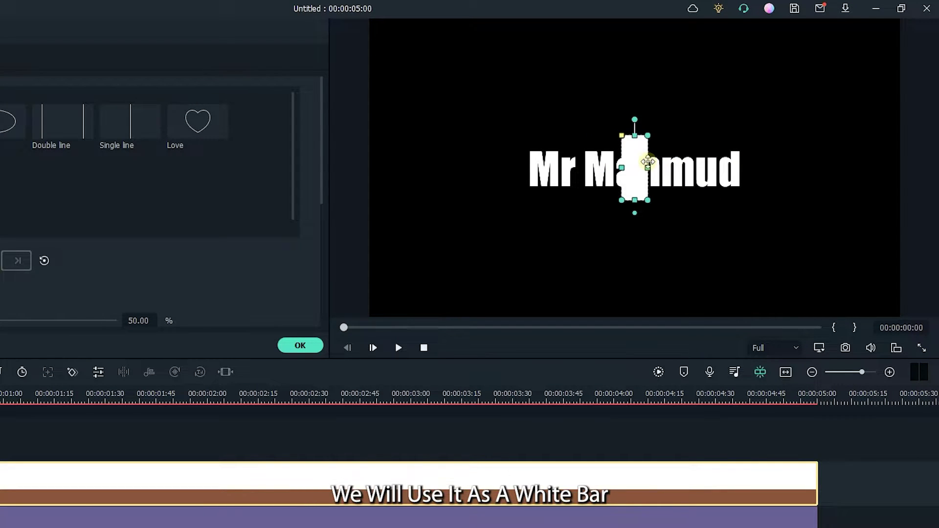
Place the white bar just past 'Mahmud' and set a mask keyframe about 30 frames in
{"action": "left_click_drag", "start_coordinate": [635, 174], "coordinate": [772, 179]}
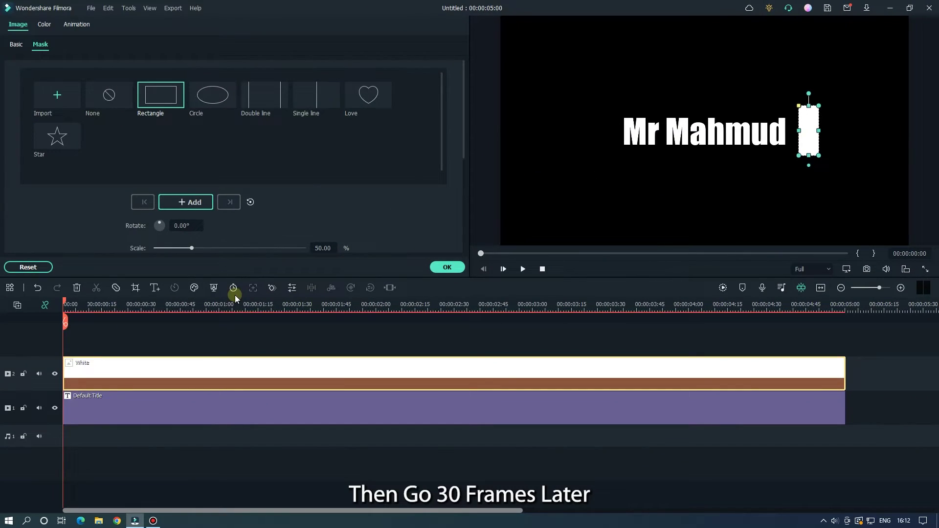
{"action": "left_click_drag", "start_coordinate": [138, 311], "coordinate": [184, 305]}
{"action": "left_click", "coordinate": [181, 304]}
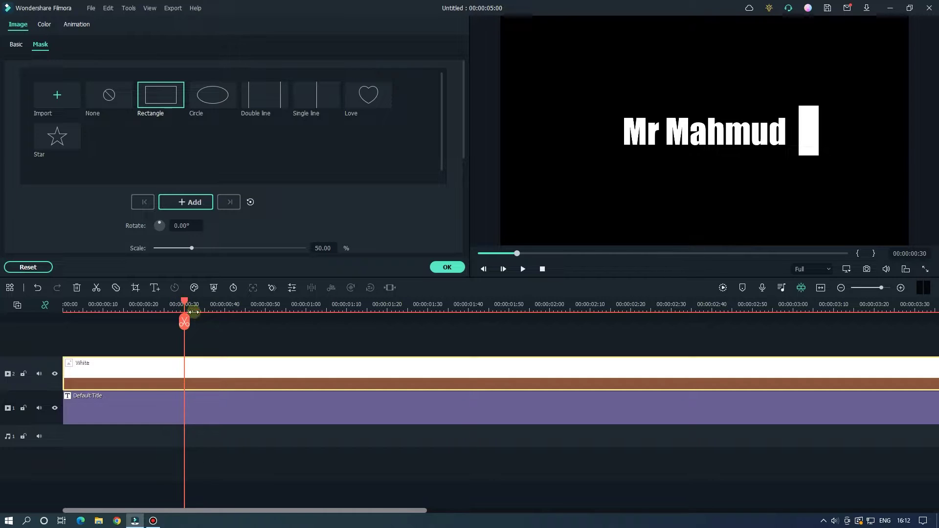
{"action": "scroll", "coordinate": [412, 194], "scroll_direction": "down", "scroll_amount": 2}
{"action": "scroll", "coordinate": [412, 194], "scroll_direction": "down", "scroll_amount": 1}
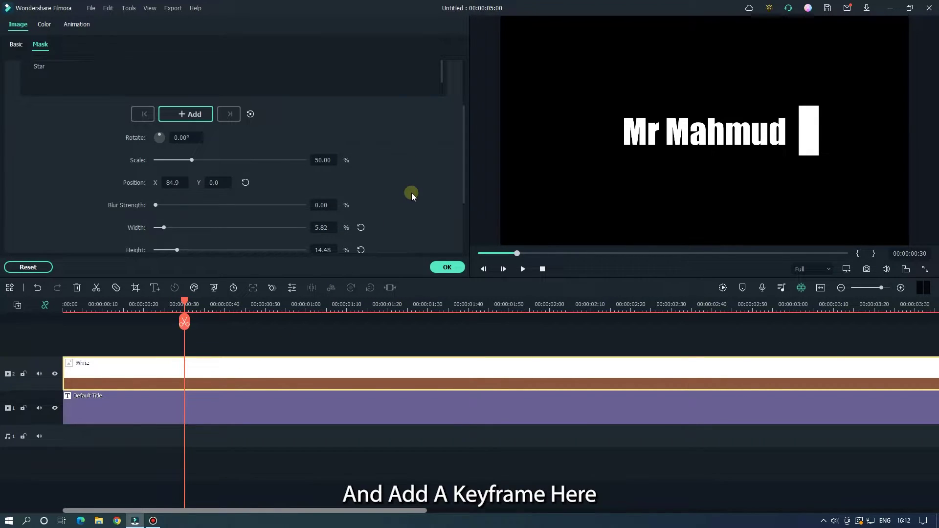
{"action": "left_click", "coordinate": [185, 116]}
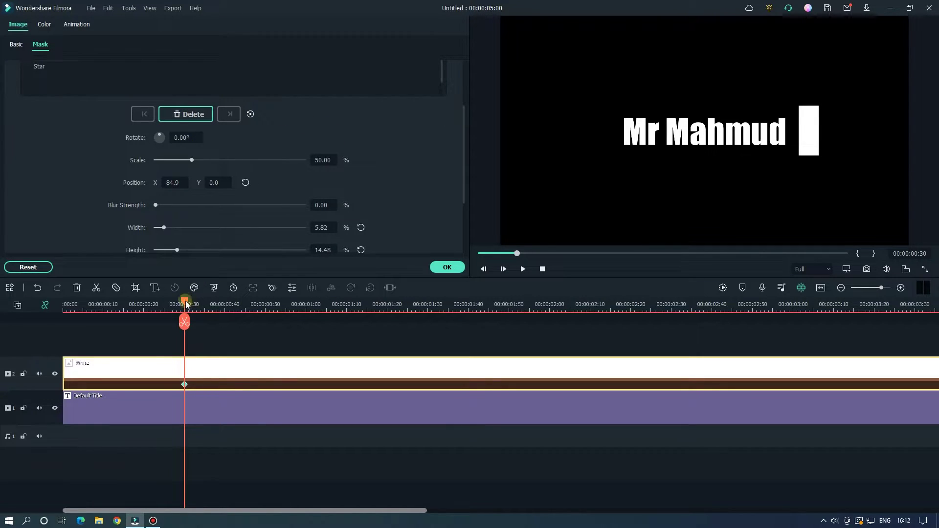
Slide the bar left of the title 30 frames later, then back right at 00:00:02:15
{"action": "left_click_drag", "start_coordinate": [185, 302], "coordinate": [308, 318]}
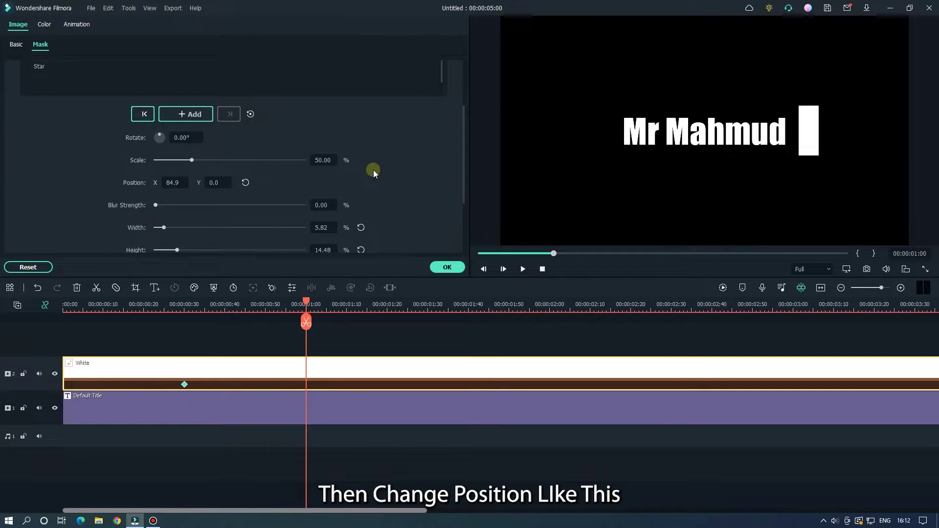
{"action": "scroll", "coordinate": [322, 166], "scroll_direction": "down", "scroll_amount": 1}
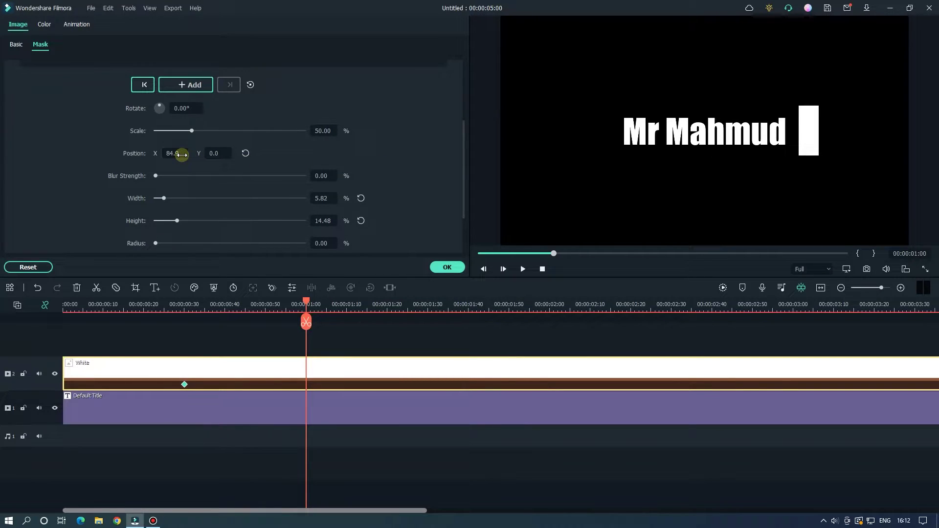
{"action": "left_click_drag", "start_coordinate": [182, 154], "coordinate": [125, 143]}
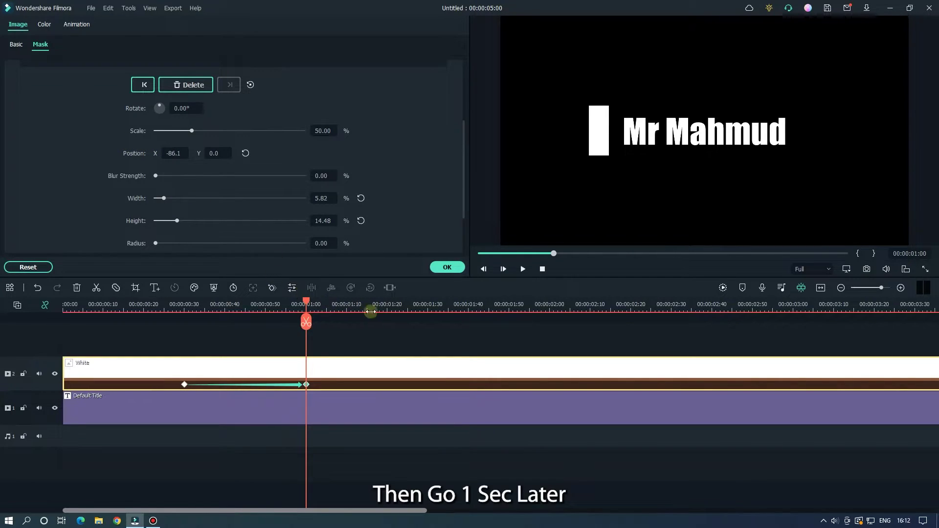
{"action": "left_click_drag", "start_coordinate": [374, 307], "coordinate": [417, 305]}
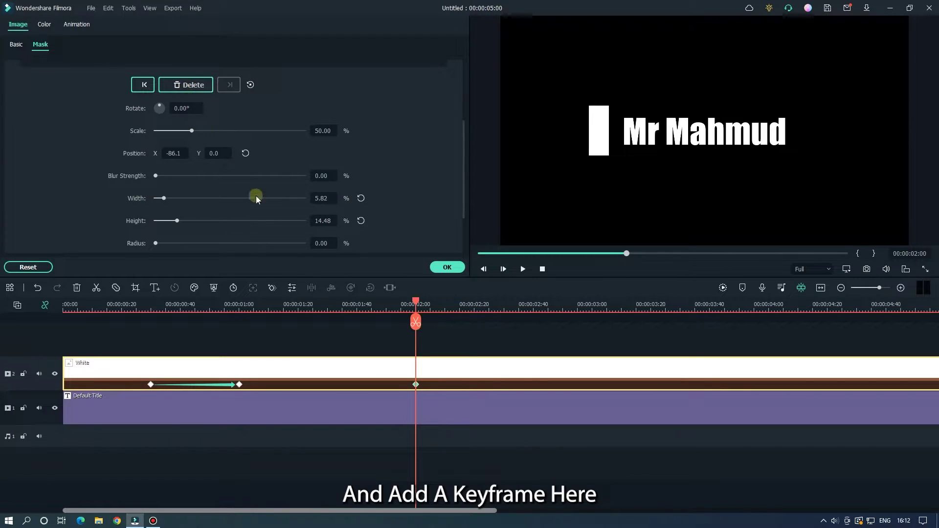
{"action": "left_click_drag", "start_coordinate": [415, 300], "coordinate": [505, 306]}
{"action": "left_click_drag", "start_coordinate": [175, 153], "coordinate": [225, 164]}
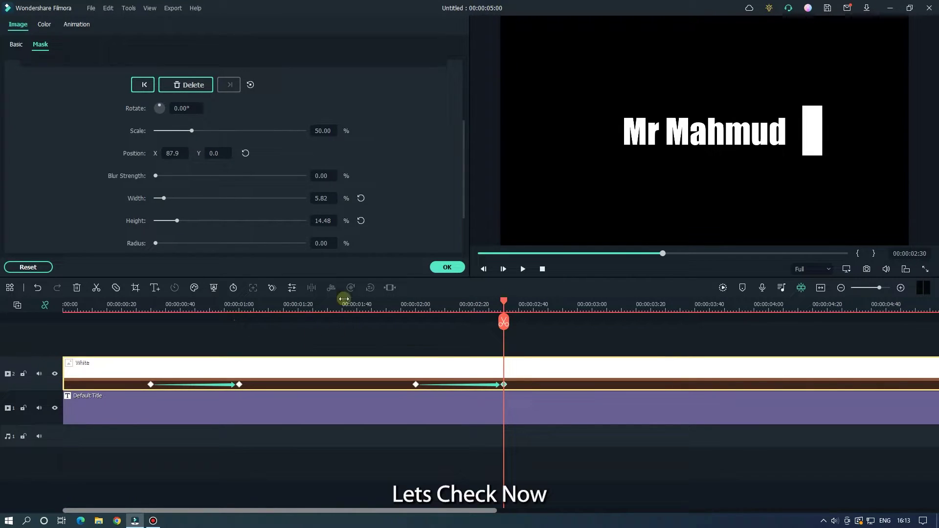
Play the white bar reveal from the start, then close the mask settings
{"action": "left_click", "coordinate": [106, 317]}
{"action": "key", "text": "space"}
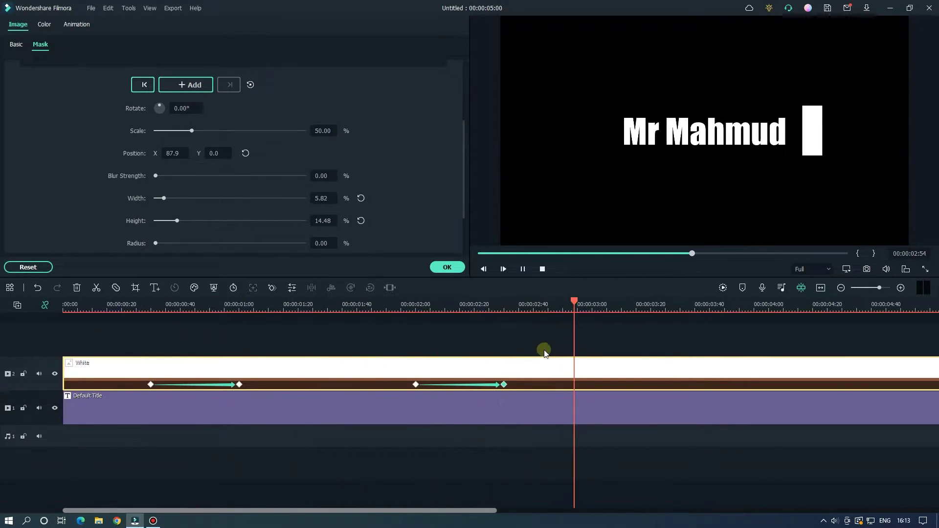
{"action": "key", "text": "space"}
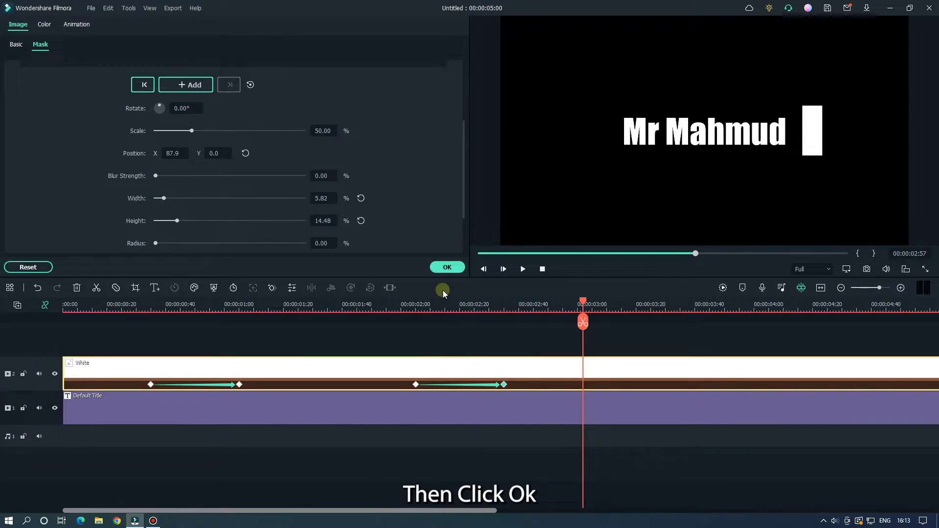
{"action": "left_click", "coordinate": [448, 267]}
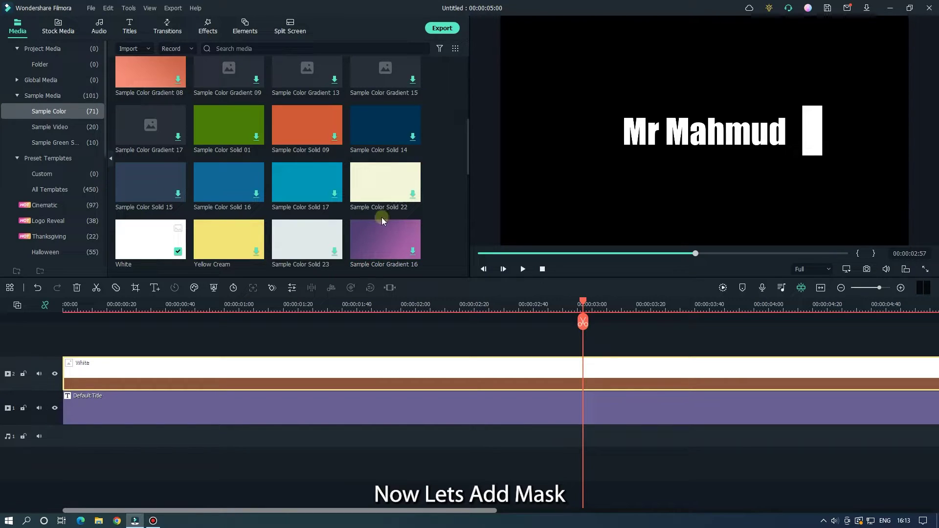
Drag the Black sample colour clip onto a new top track
{"action": "scroll", "coordinate": [354, 214], "scroll_direction": "down", "scroll_amount": 2}
{"action": "scroll", "coordinate": [354, 214], "scroll_direction": "up", "scroll_amount": 5}
{"action": "scroll", "coordinate": [355, 214], "scroll_direction": "up", "scroll_amount": 1}
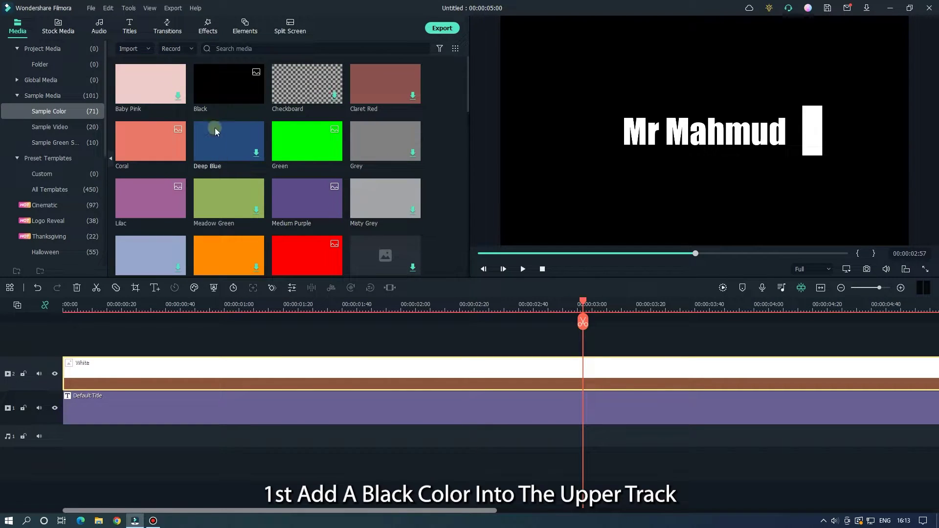
{"action": "left_click_drag", "start_coordinate": [224, 92], "coordinate": [46, 335]}
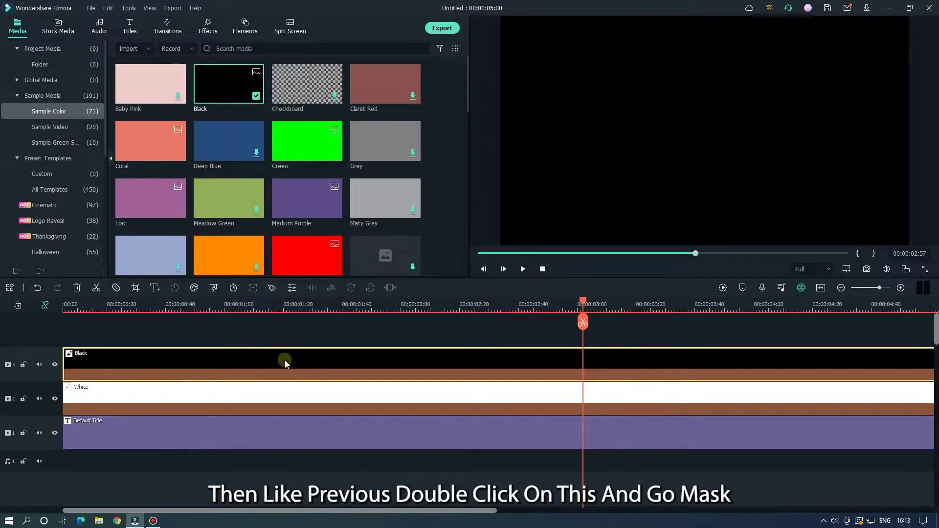
Apply a rectangle mask to the Black clip, widened and positioned over the title
{"action": "double_click", "coordinate": [286, 361]}
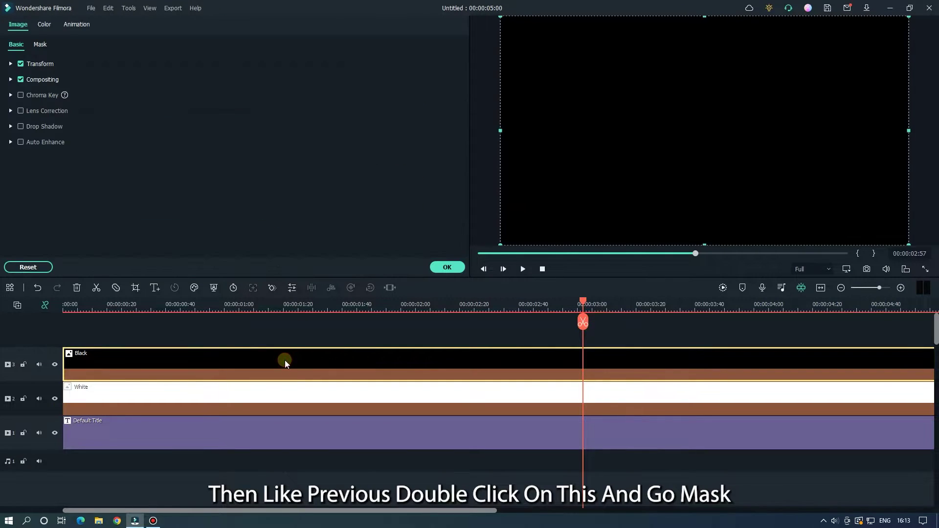
{"action": "left_click", "coordinate": [41, 45]}
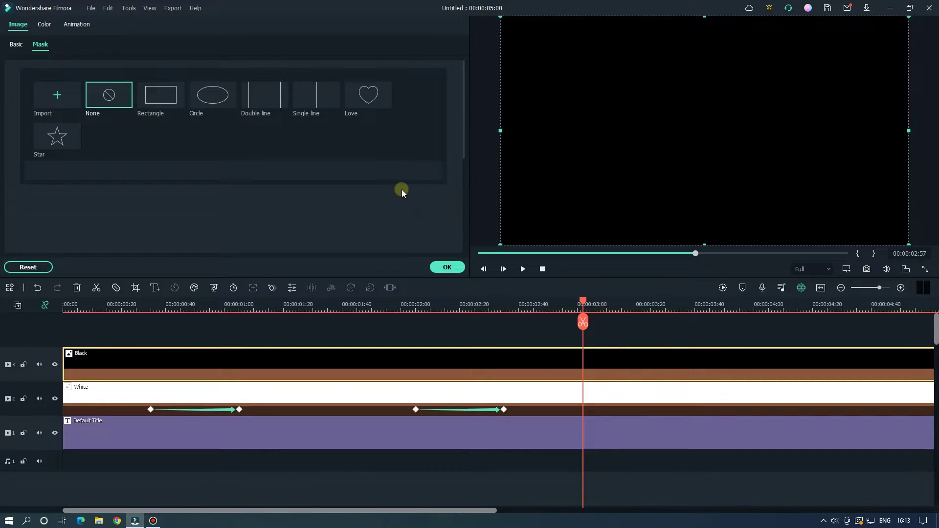
{"action": "left_click", "coordinate": [151, 96]}
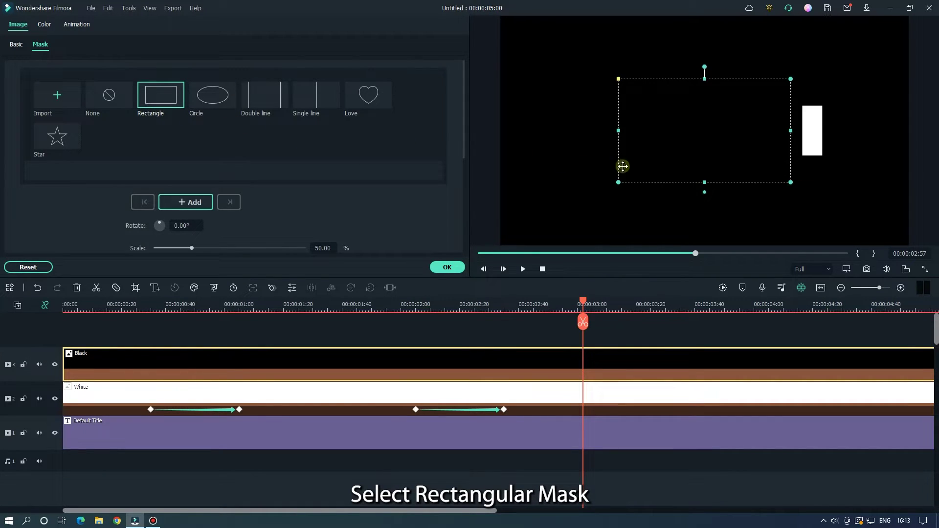
{"action": "left_click_drag", "start_coordinate": [694, 145], "coordinate": [700, 147]}
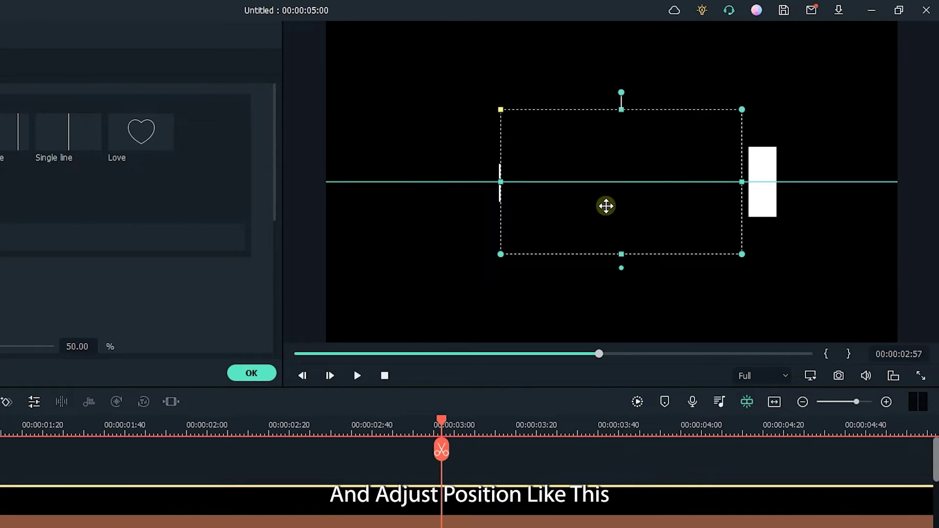
{"action": "left_click_drag", "start_coordinate": [606, 206], "coordinate": [606, 206]}
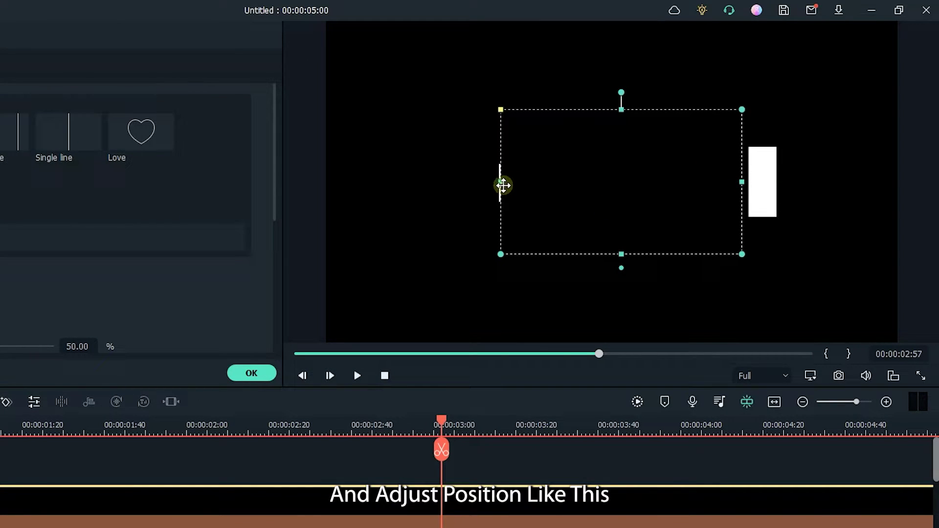
{"action": "left_click_drag", "start_coordinate": [500, 182], "coordinate": [493, 181]}
{"action": "left_click_drag", "start_coordinate": [622, 204], "coordinate": [621, 201]}
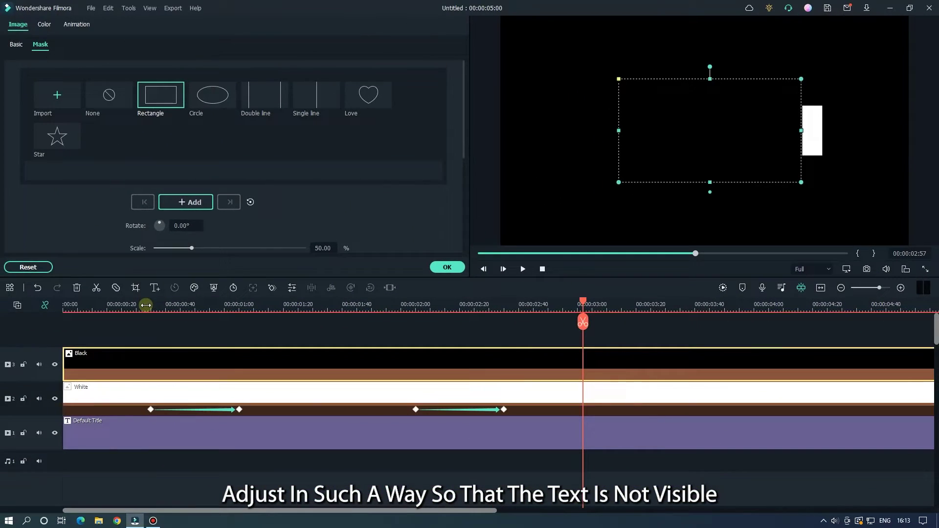
Add the first mask keyframe at 00:00:00:30
{"action": "left_click_drag", "start_coordinate": [142, 303], "coordinate": [151, 307]}
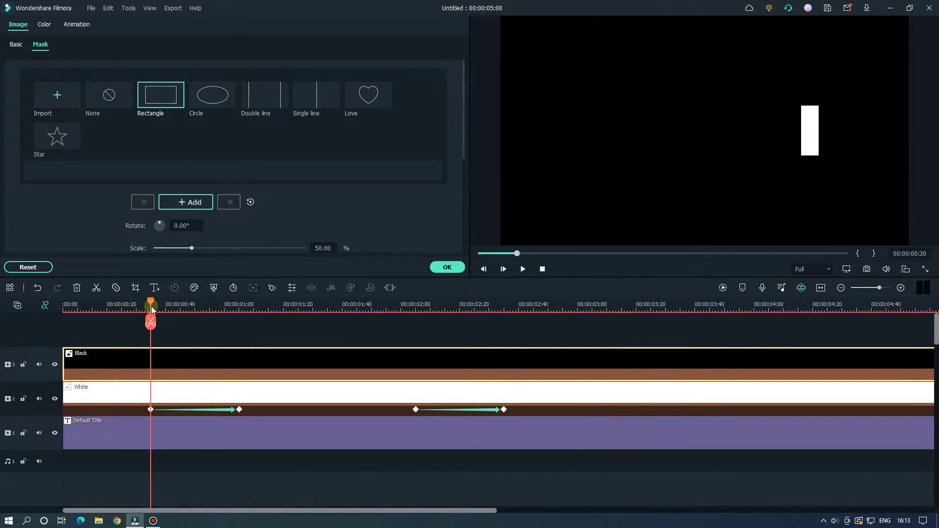
{"action": "left_click", "coordinate": [210, 358]}
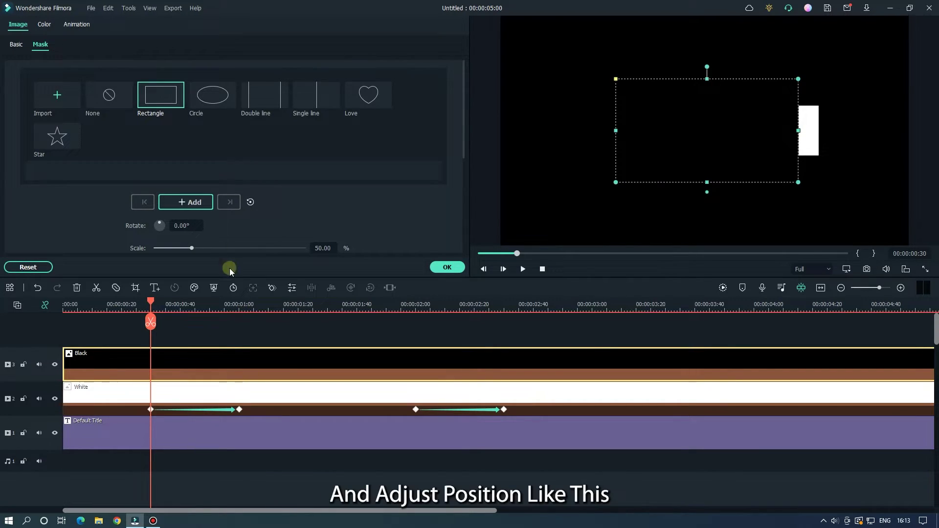
{"action": "left_click", "coordinate": [188, 202]}
{"action": "scroll", "coordinate": [350, 184], "scroll_direction": "down", "scroll_amount": 1}
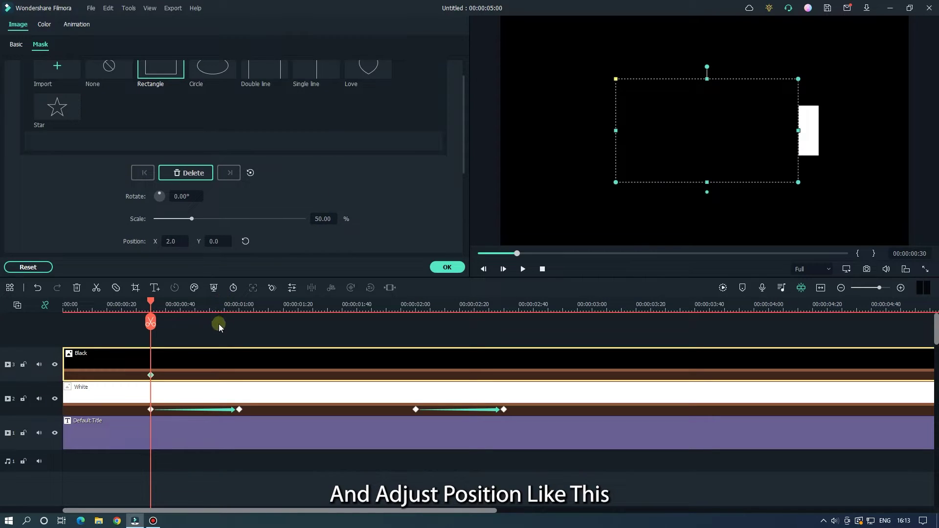
Slide the mask left to reveal Mr Mahmud at 00:00:01:00, holding it with a keyframe at 00:00:02:00
{"action": "left_click", "coordinate": [239, 304]}
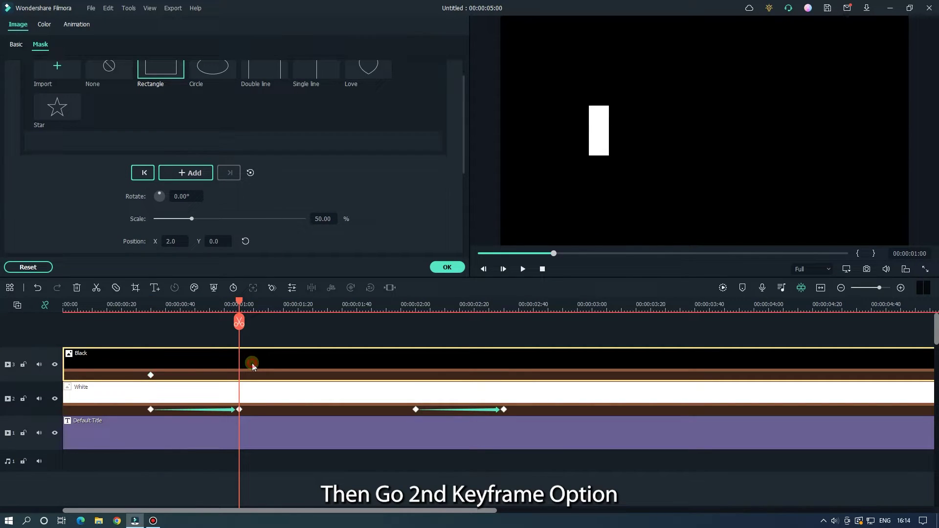
{"action": "left_click", "coordinate": [698, 133]}
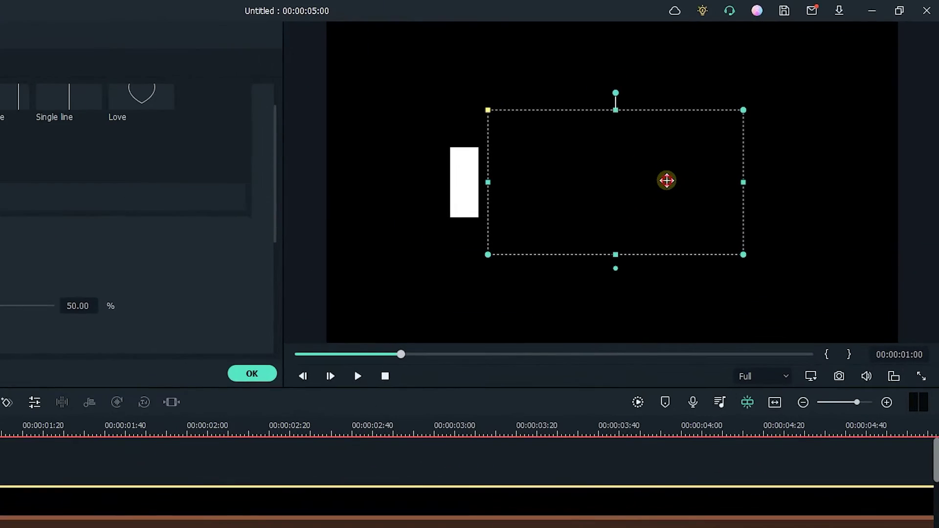
{"action": "left_click_drag", "start_coordinate": [741, 129], "coordinate": [726, 129]}
{"action": "left_click_drag", "start_coordinate": [643, 181], "coordinate": [384, 180]}
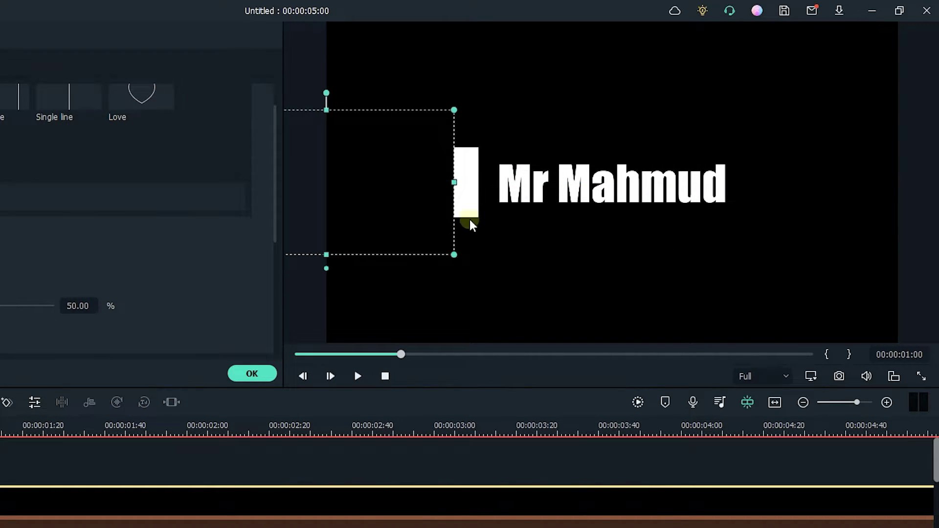
{"action": "key", "text": "Left"}
{"action": "key", "text": "Left"}
{"action": "key", "text": "Left"}
{"action": "key", "text": "Left"}
{"action": "key", "text": "Left"}
{"action": "key", "text": "Left"}
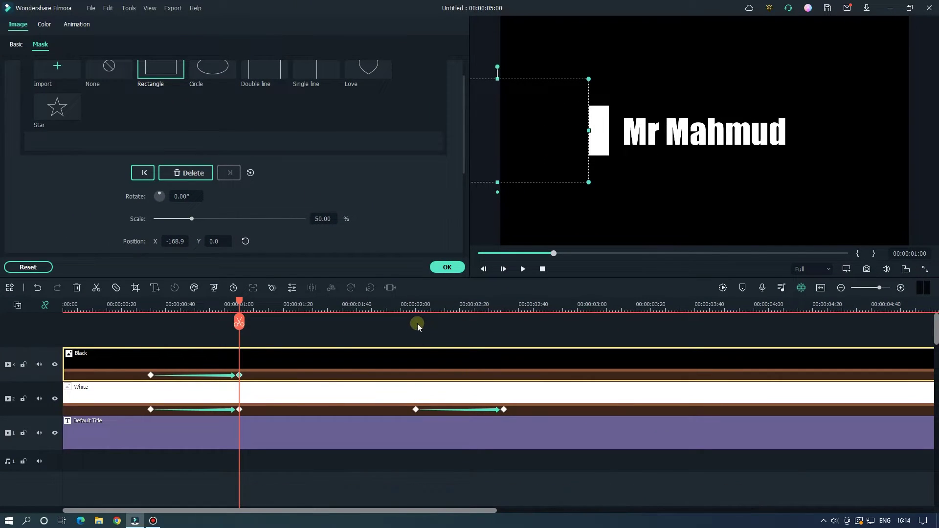
{"action": "left_click", "coordinate": [415, 306]}
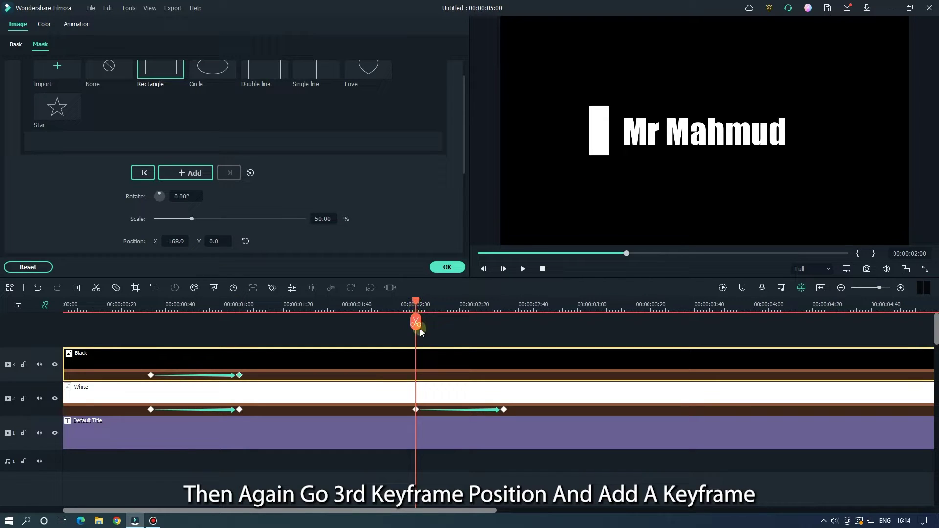
{"action": "left_click", "coordinate": [197, 172]}
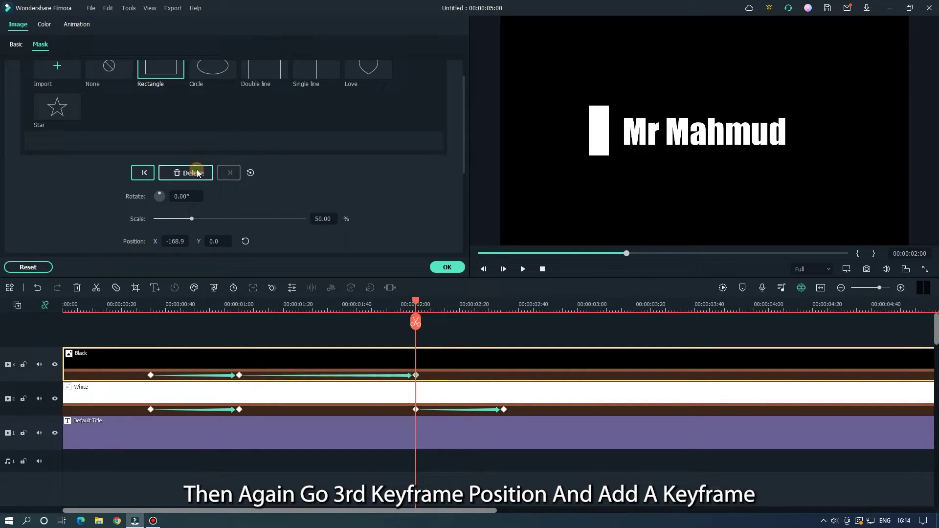
At 00:00:02:30, slide the mask back right to cover the title again
{"action": "left_click", "coordinate": [504, 305]}
{"action": "left_click", "coordinate": [546, 146]}
{"action": "left_click_drag", "start_coordinate": [522, 142], "coordinate": [728, 142]}
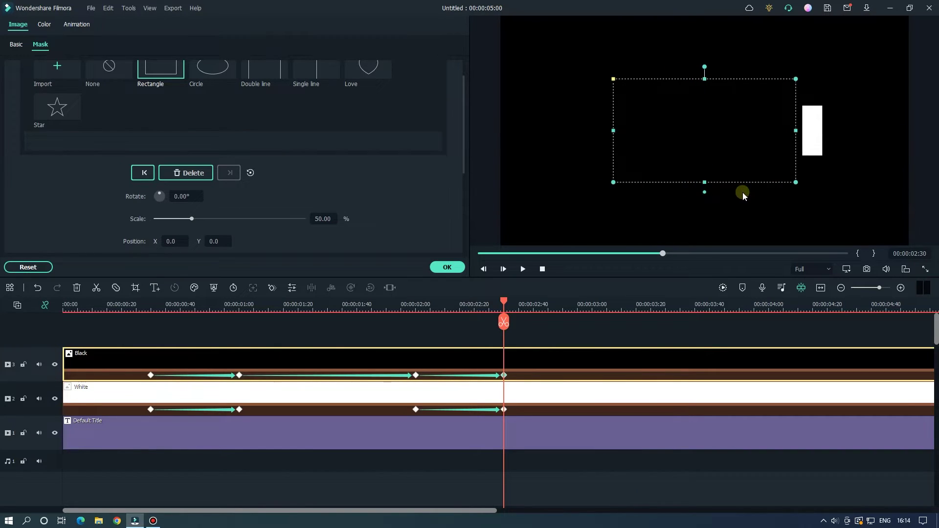
{"action": "key", "text": "Right"}
{"action": "key", "text": "Right"}
{"action": "key", "text": "Right"}
{"action": "key", "text": "Right"}
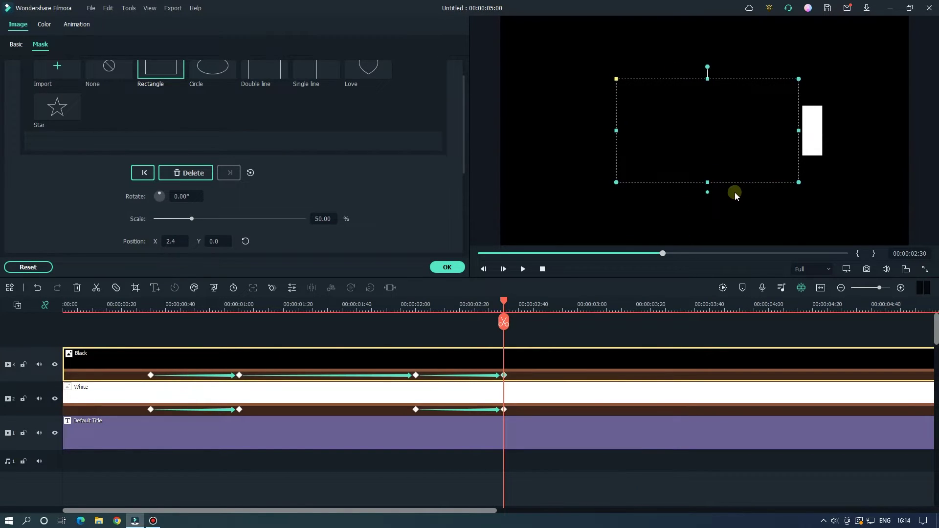
{"action": "key", "text": "Right"}
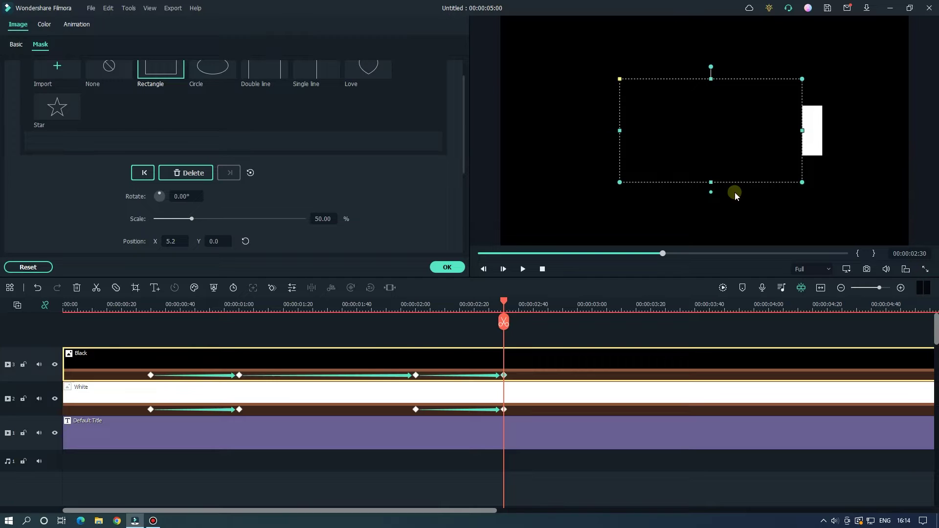
{"action": "scroll", "coordinate": [537, 306], "scroll_direction": "down", "scroll_amount": 2}
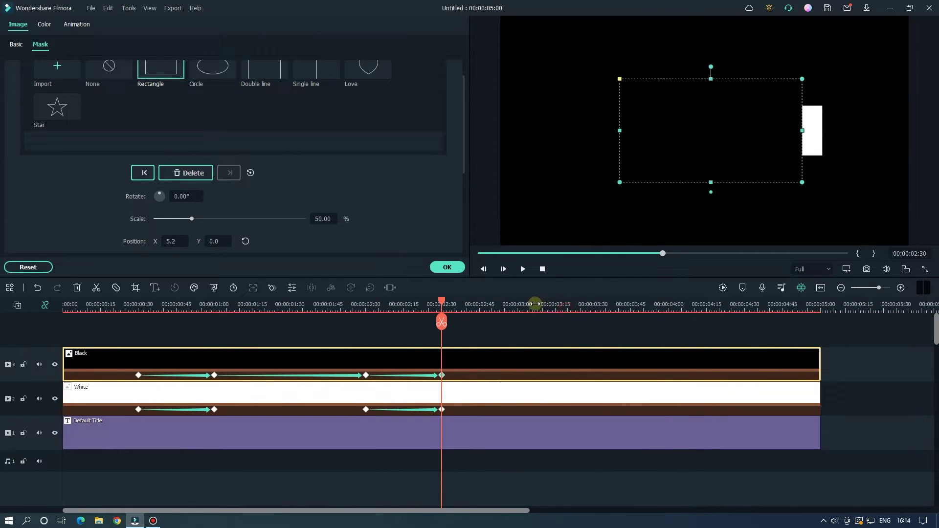
{"action": "left_click", "coordinate": [723, 289]}
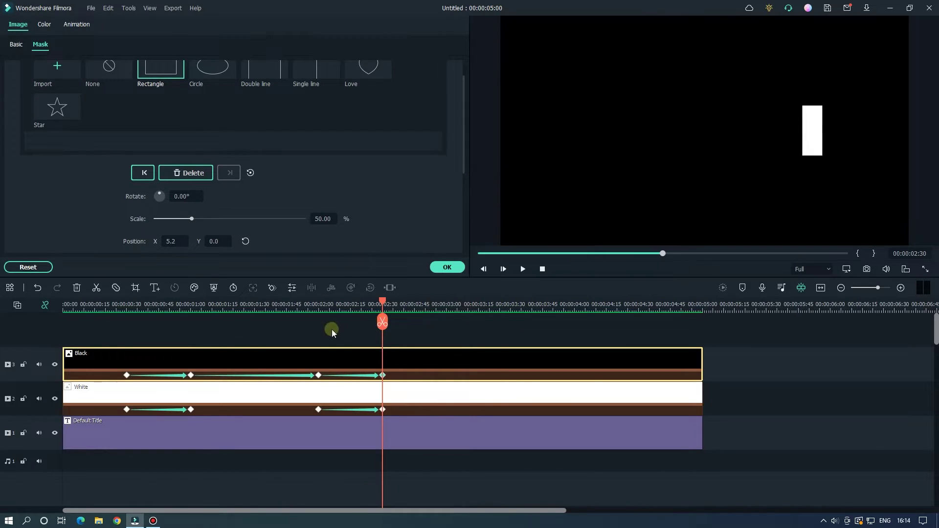
{"action": "left_click", "coordinate": [93, 300]}
{"action": "key", "text": "space"}
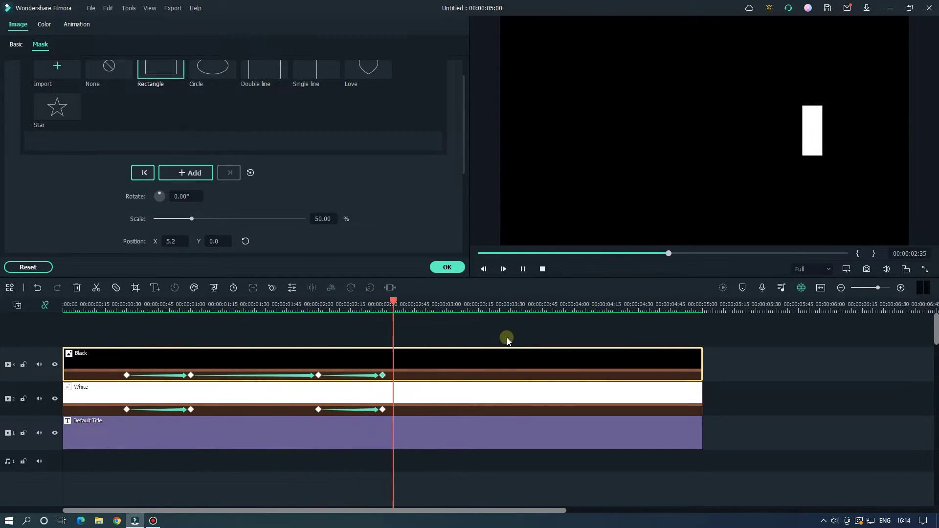
{"action": "key", "text": "space"}
{"action": "left_click", "coordinate": [103, 307]}
{"action": "key", "text": "space"}
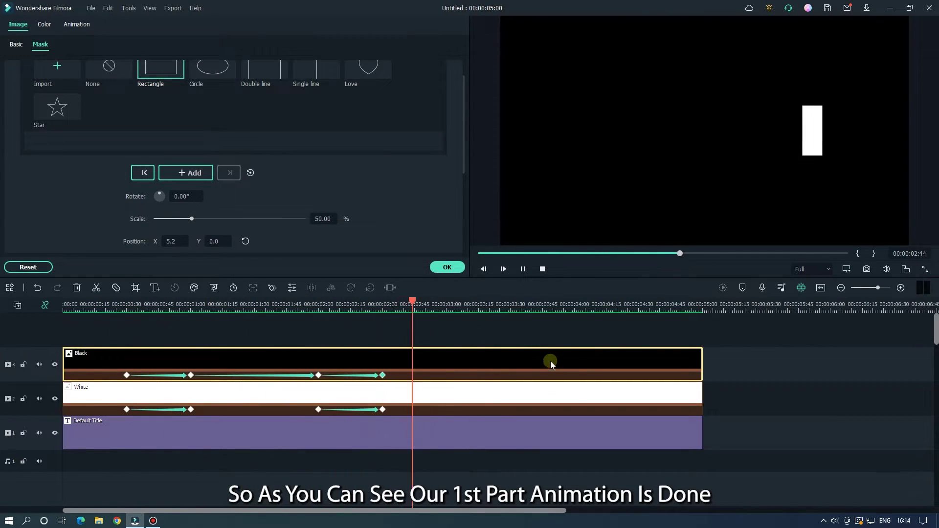
{"action": "key", "text": "space"}
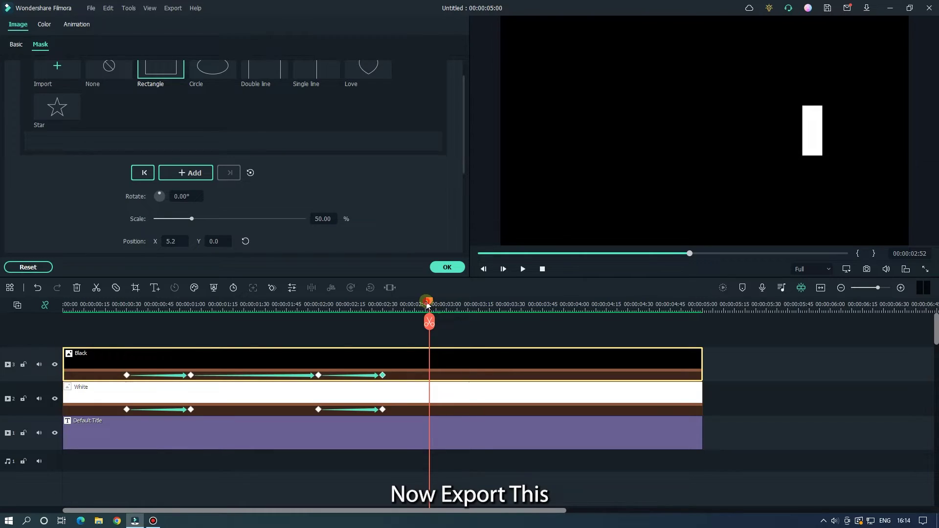
{"action": "left_click_drag", "start_coordinate": [428, 306], "coordinate": [414, 304]}
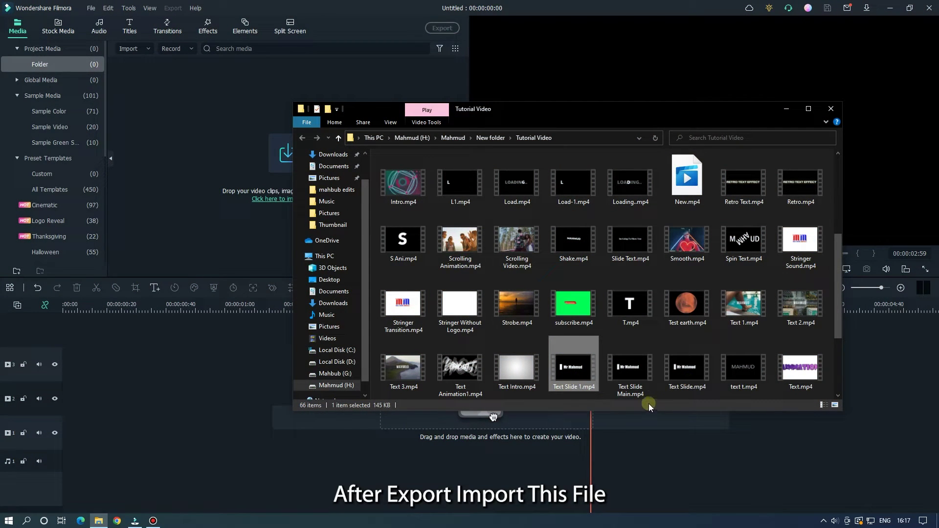
Import Text Slide.mp4 from File Explorer and place it at the start of video track 2
{"action": "left_click", "coordinate": [669, 387]}
{"action": "left_click_drag", "start_coordinate": [685, 376], "coordinate": [227, 147]}
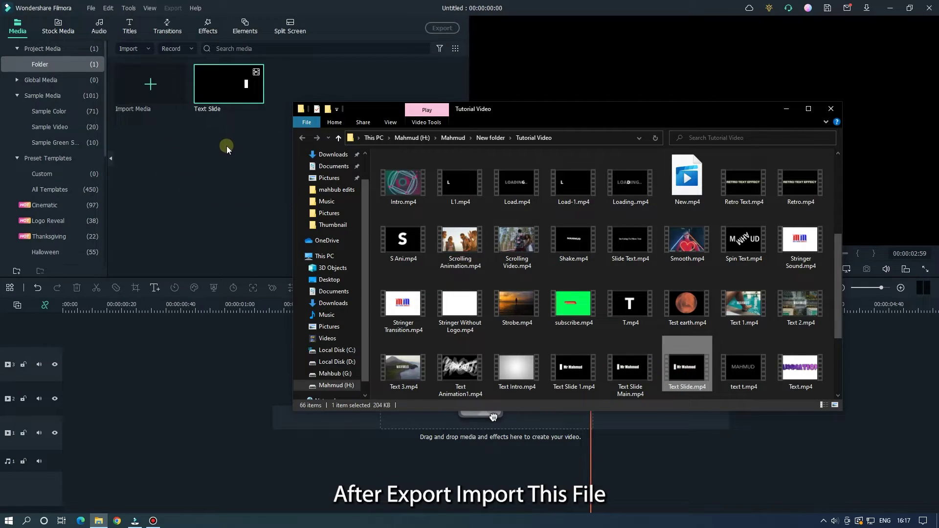
{"action": "left_click_drag", "start_coordinate": [589, 303], "coordinate": [63, 304]}
{"action": "left_click_drag", "start_coordinate": [228, 84], "coordinate": [69, 399]}
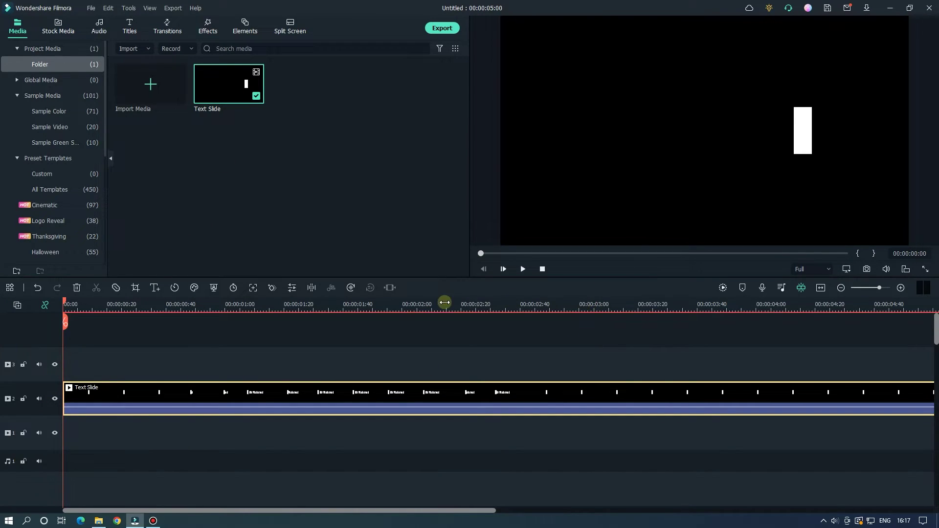
Add animation keyframes at the Text Slide clip's first frame and at 1 second
{"action": "double_click", "coordinate": [320, 395]}
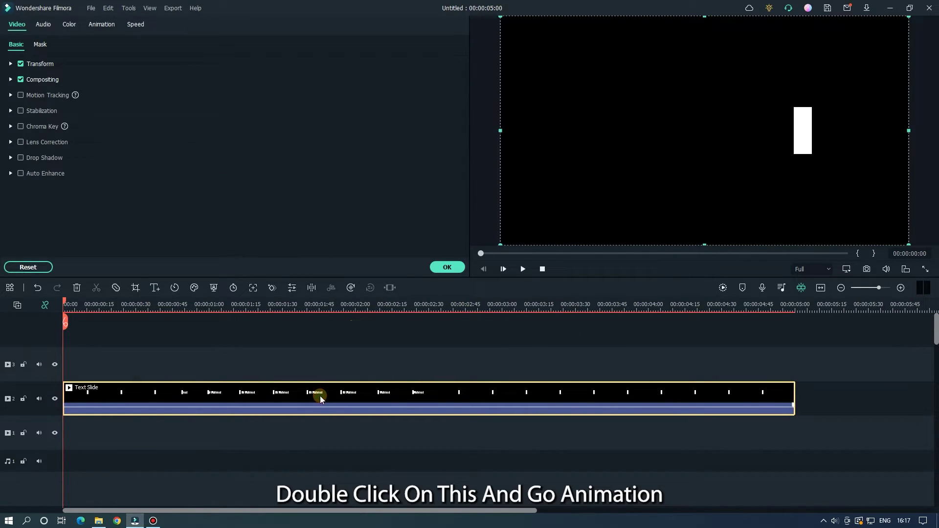
{"action": "left_click", "coordinate": [102, 26]}
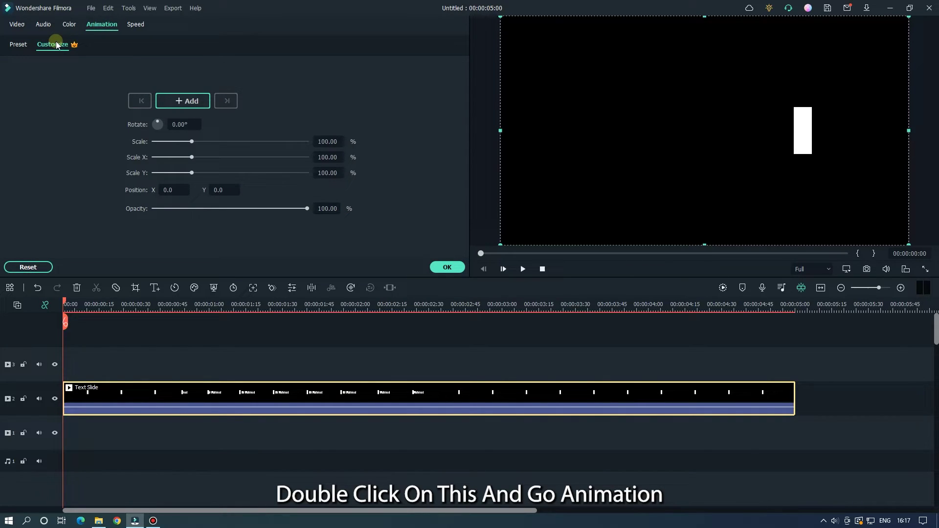
{"action": "left_click_drag", "start_coordinate": [204, 310], "coordinate": [237, 308]}
{"action": "left_click", "coordinate": [177, 100]}
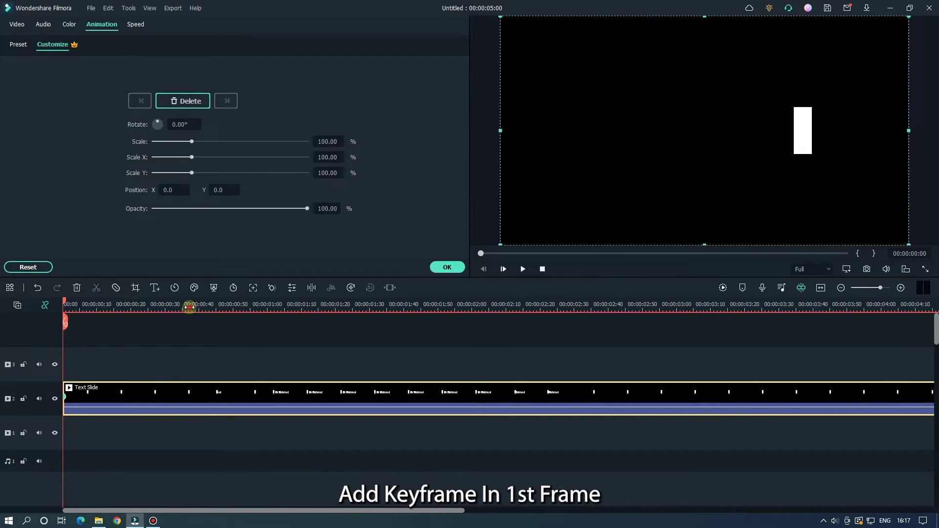
{"action": "left_click_drag", "start_coordinate": [189, 307], "coordinate": [206, 307]}
{"action": "left_click", "coordinate": [335, 299]}
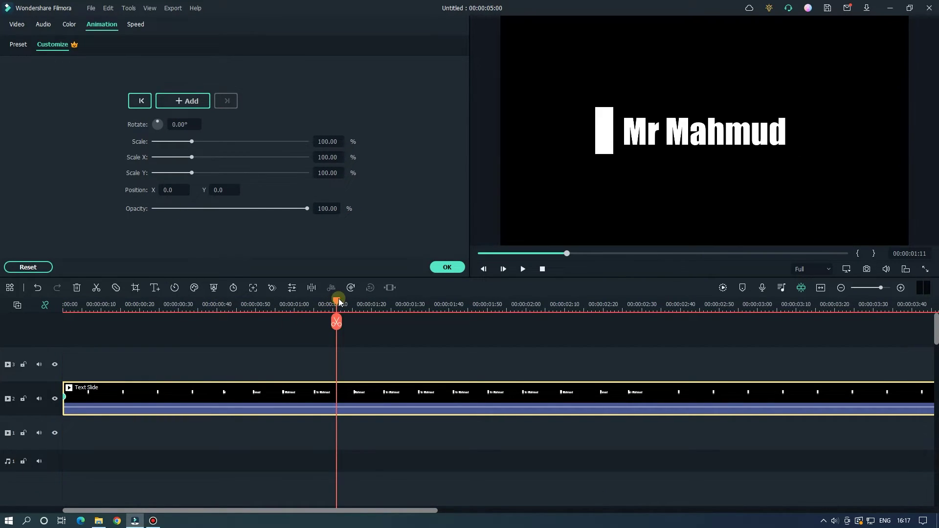
{"action": "left_click_drag", "start_coordinate": [336, 304], "coordinate": [294, 303]}
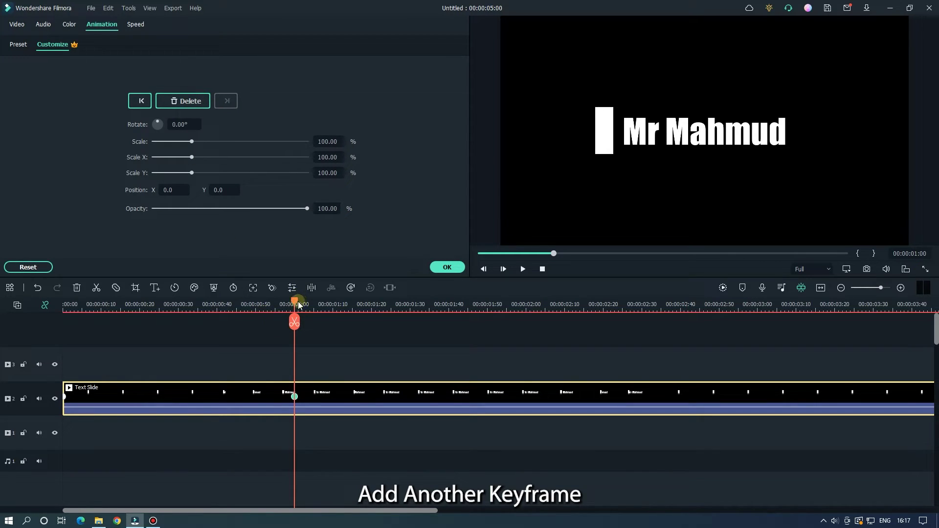
At the first keyframe set Scale to 80% and Opacity to 0, then scrub the fade-in
{"action": "left_click_drag", "start_coordinate": [294, 304], "coordinate": [64, 304]}
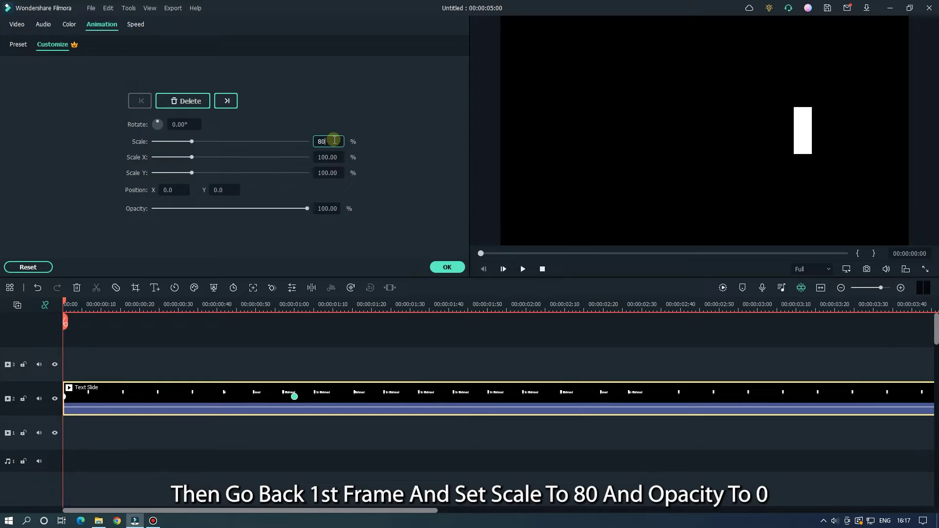
{"action": "key", "text": "Return"}
{"action": "left_click_drag", "start_coordinate": [310, 209], "coordinate": [56, 226]}
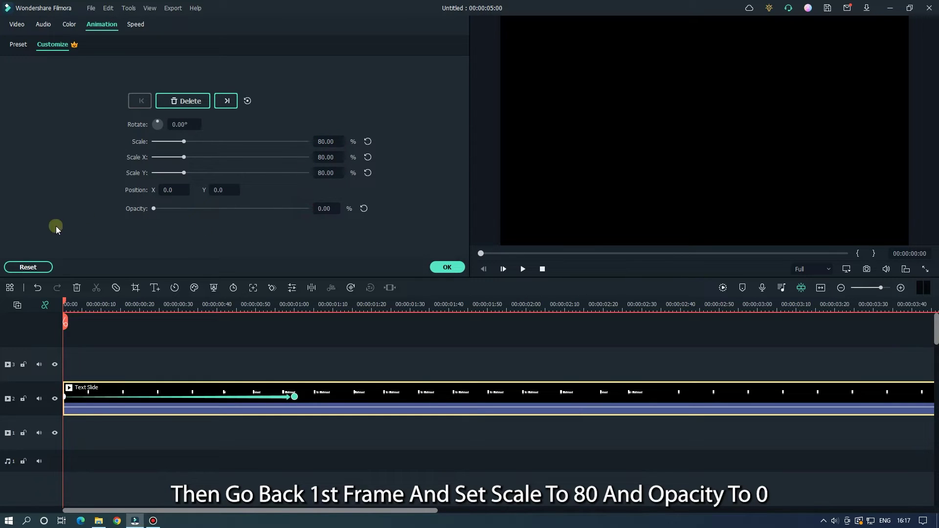
{"action": "scroll", "coordinate": [354, 316], "scroll_direction": "down", "scroll_amount": 3}
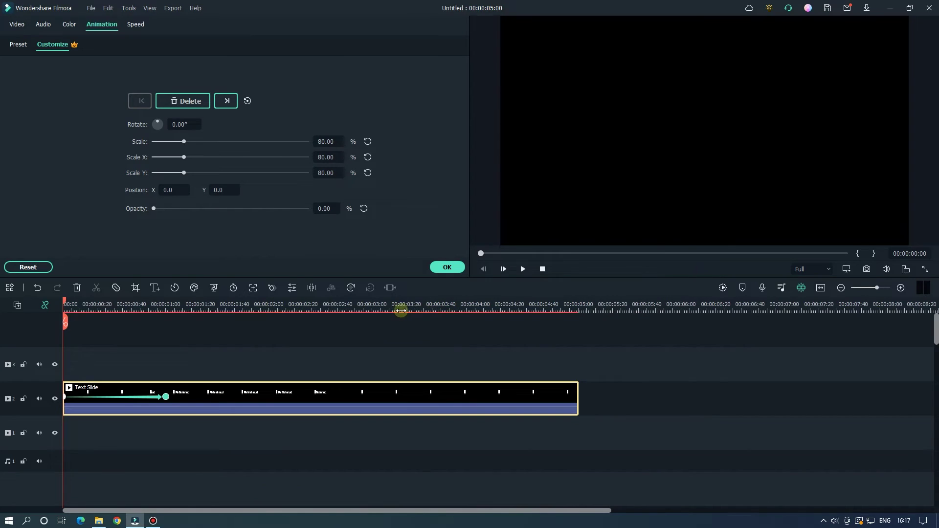
{"action": "mouse_move", "coordinate": [313, 310]}
{"action": "left_mouse_down"}
{"action": "mouse_move", "coordinate": [369, 305]}
{"action": "mouse_move", "coordinate": [234, 311]}
{"action": "mouse_move", "coordinate": [328, 317]}
{"action": "mouse_move", "coordinate": [322, 304]}
{"action": "left_mouse_up"}
Set the clip's Scale to 120% at 00:00:02:30
{"action": "left_click", "coordinate": [398, 318]}
{"action": "scroll", "coordinate": [401, 317], "scroll_direction": "up", "scroll_amount": 2}
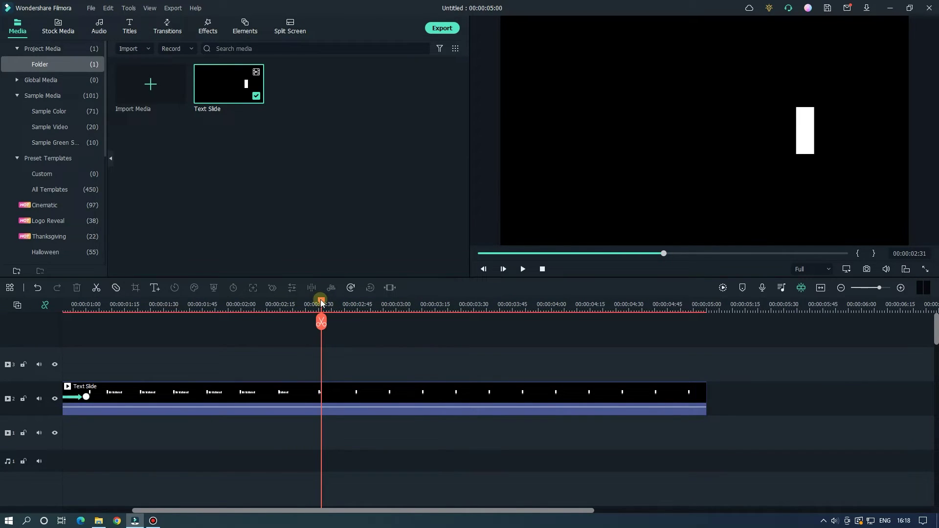
{"action": "key", "text": "Left"}
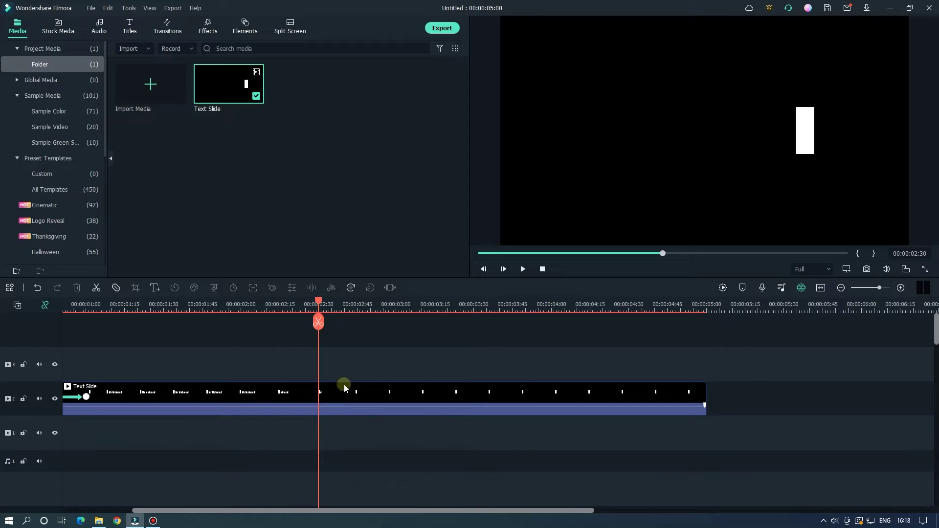
{"action": "double_click", "coordinate": [344, 389]}
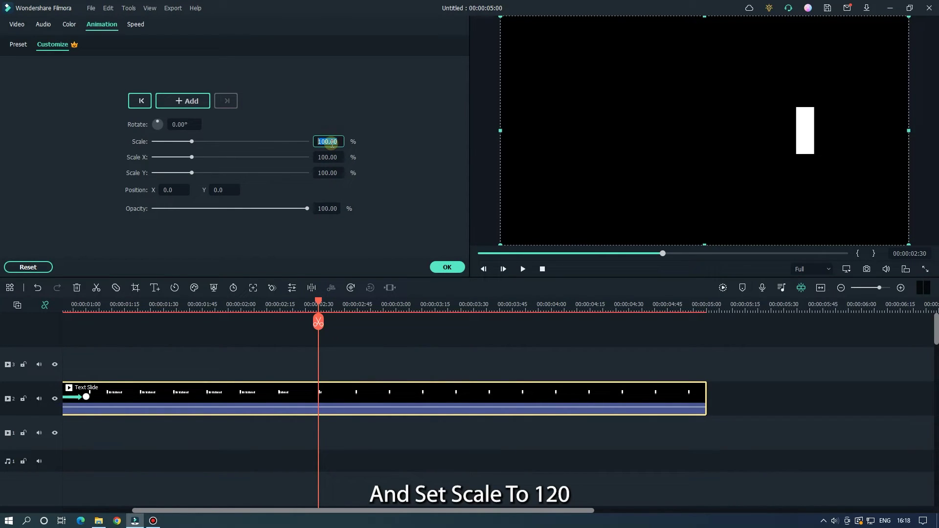
{"action": "type", "text": "120"}
{"action": "key", "text": "Return"}
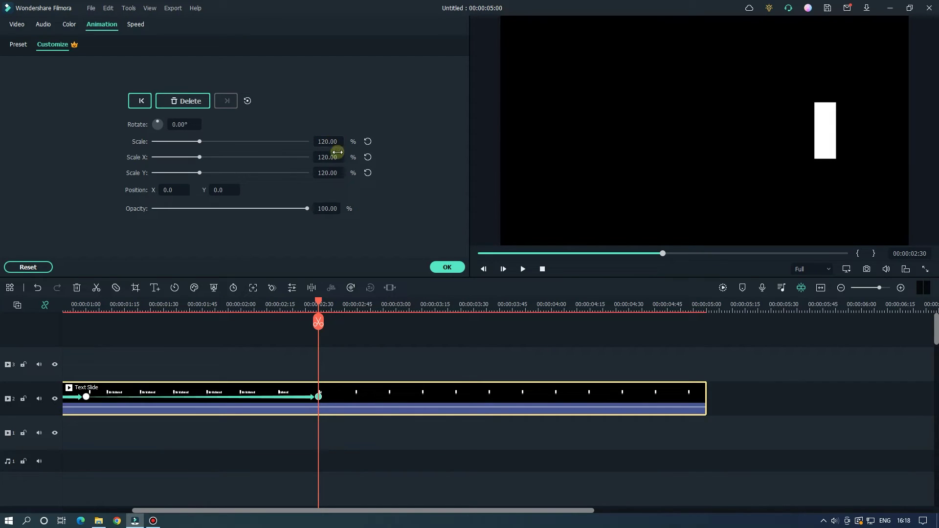
At 00:00:03:30, set Opacity to 0 and reset Scale to 100%
{"action": "scroll", "coordinate": [369, 309], "scroll_direction": "down", "scroll_amount": 2}
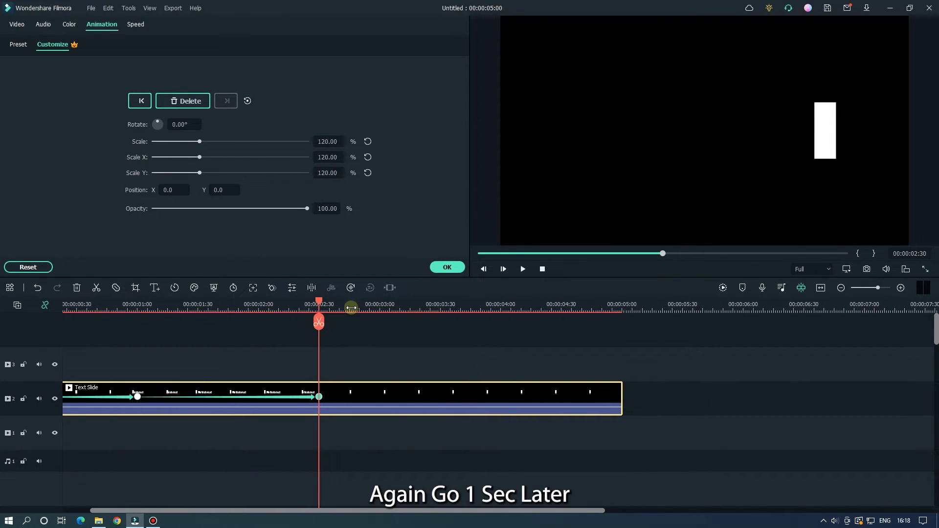
{"action": "left_click_drag", "start_coordinate": [320, 307], "coordinate": [441, 318]}
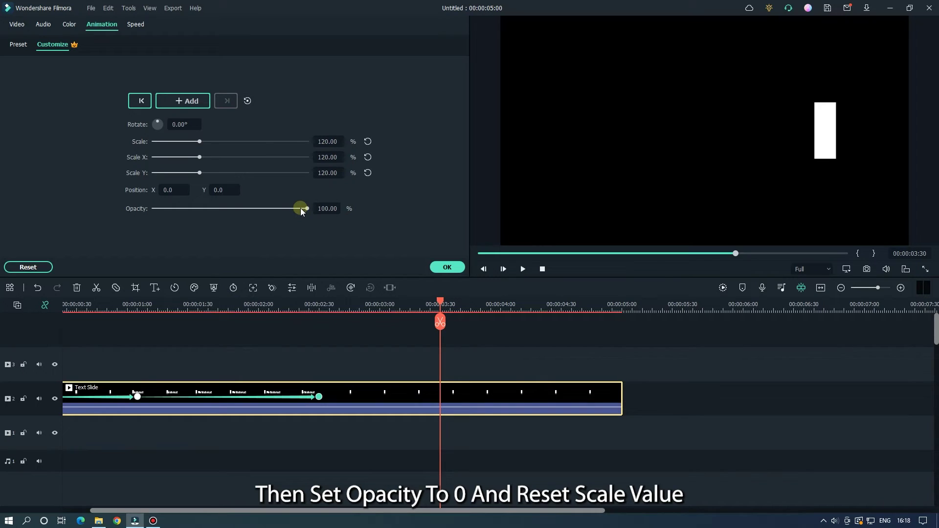
{"action": "left_click_drag", "start_coordinate": [301, 211], "coordinate": [79, 203]}
{"action": "left_click", "coordinate": [368, 143]}
{"action": "left_click_drag", "start_coordinate": [462, 303], "coordinate": [388, 299]}
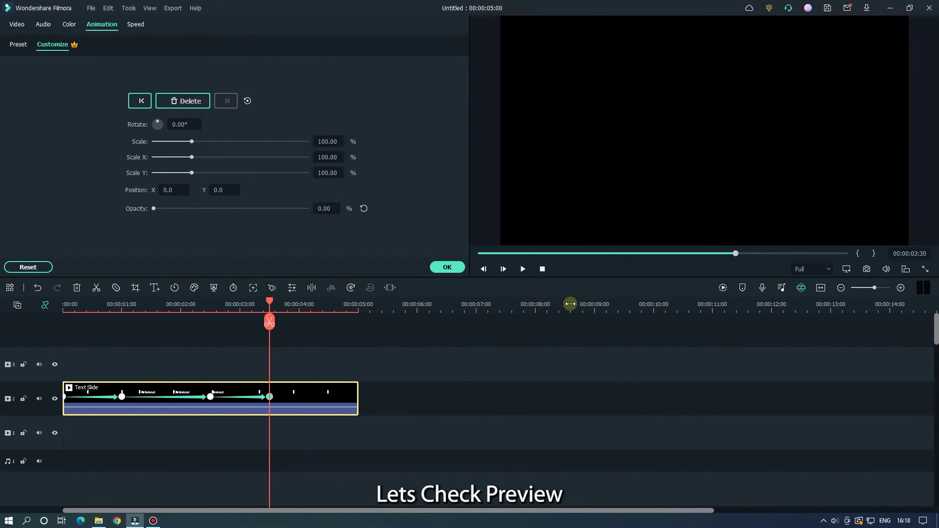
{"action": "left_click", "coordinate": [723, 288]}
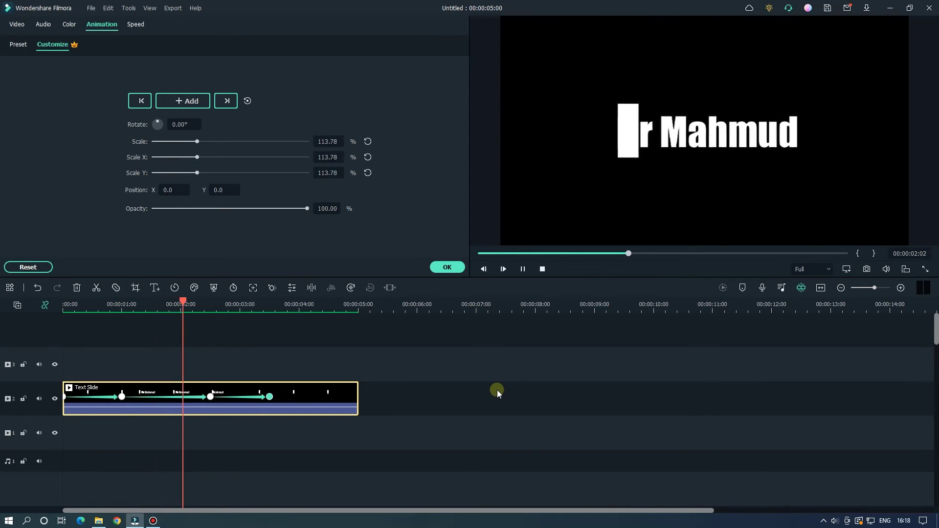
{"action": "key", "text": "space"}
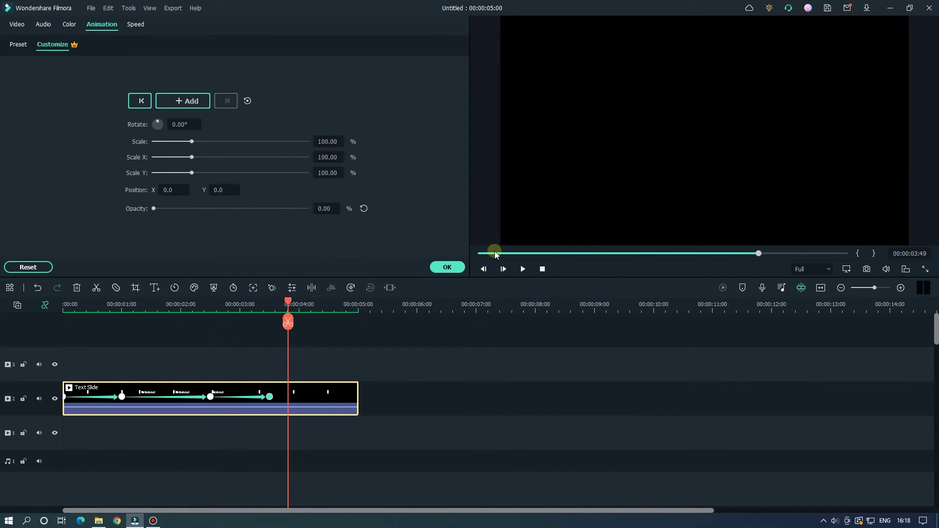
{"action": "left_click", "coordinate": [495, 254]}
{"action": "key", "text": "space"}
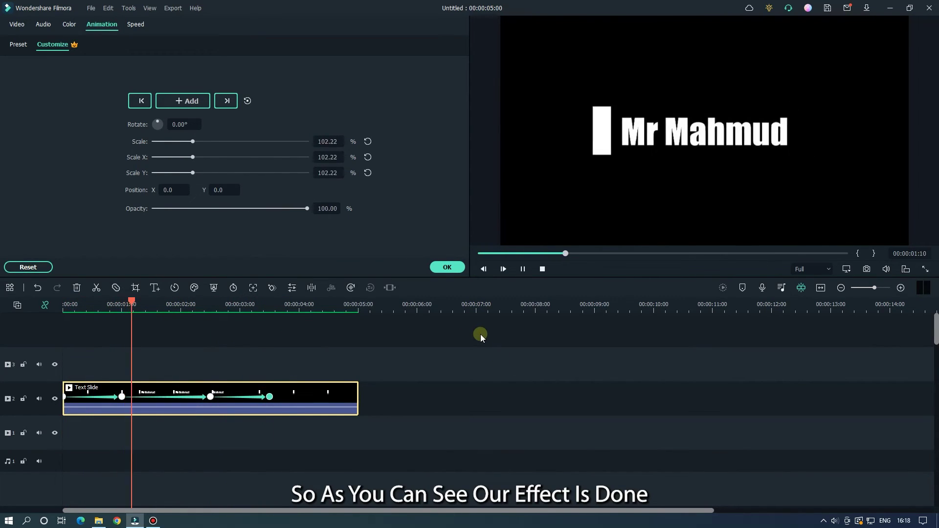